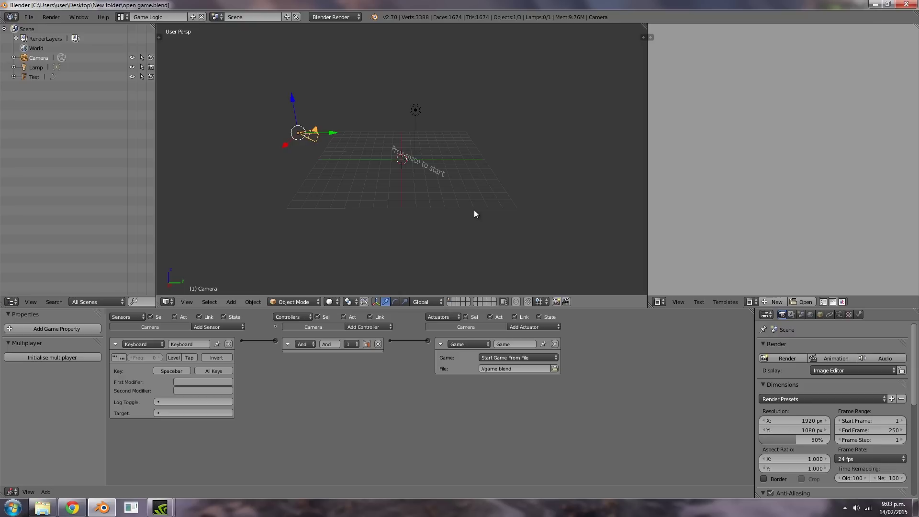
- Switch to the browser to review the GPL-3 license summary, and return to Blender
key(alt+Tab)
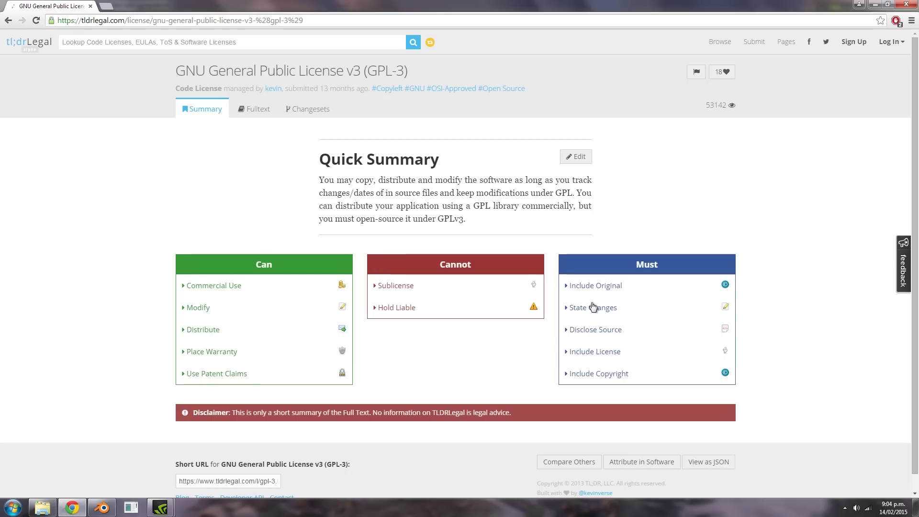
key(alt+Tab)
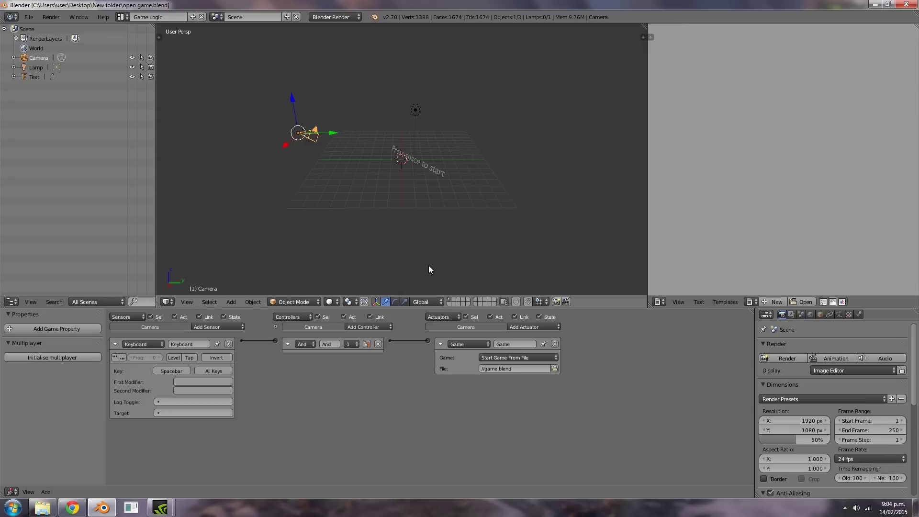
middle_drag(491, 172, 445, 144)
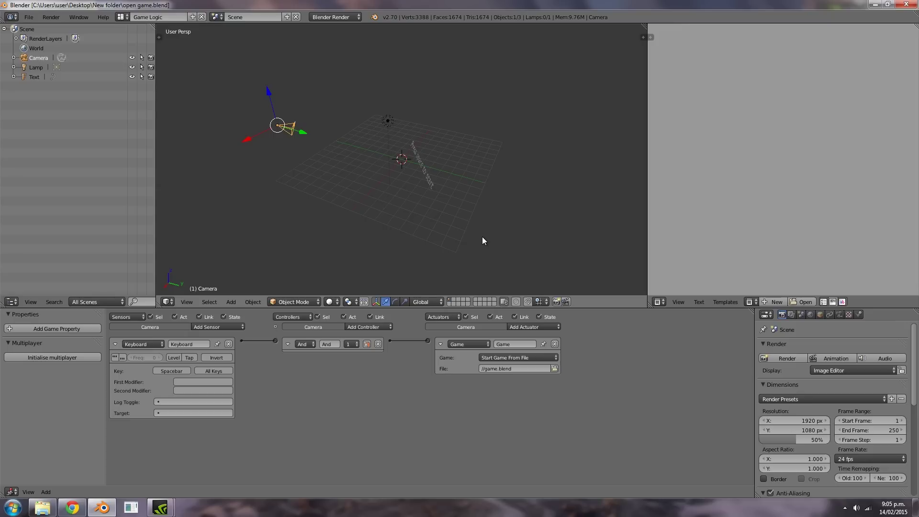
- Locate the Save As Game Engine Runtime export option and open the user preferences
click(29, 17)
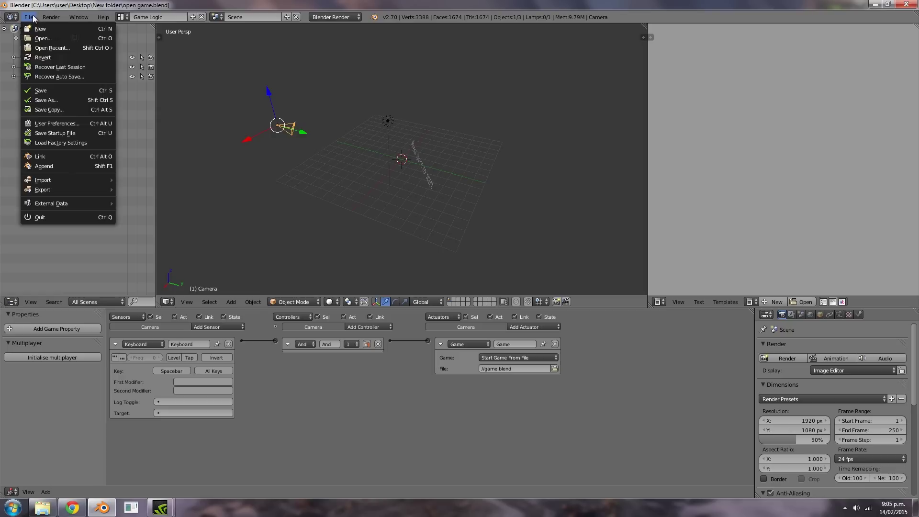
mouse_move(58, 191)
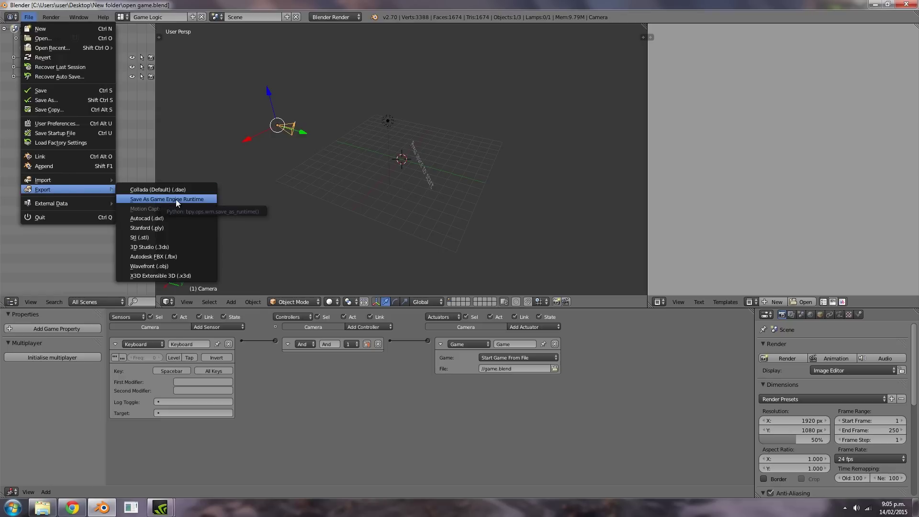
click(28, 17)
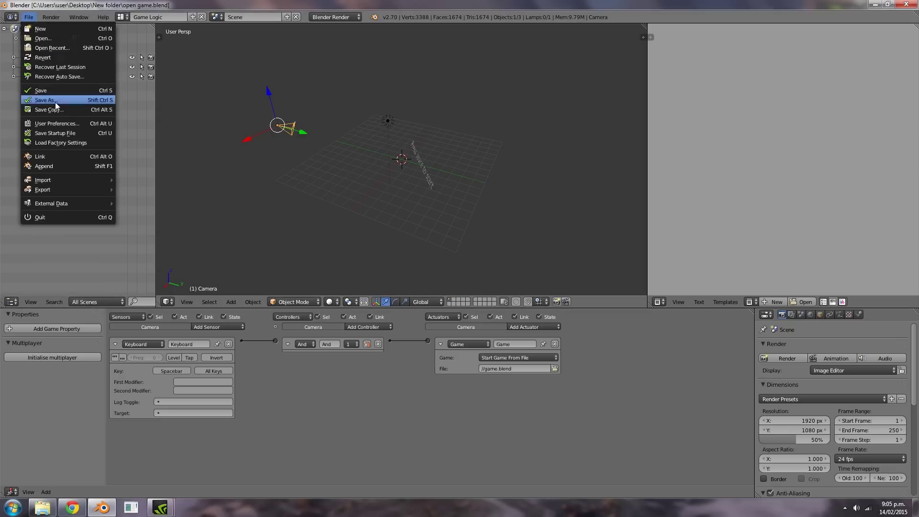
click(60, 123)
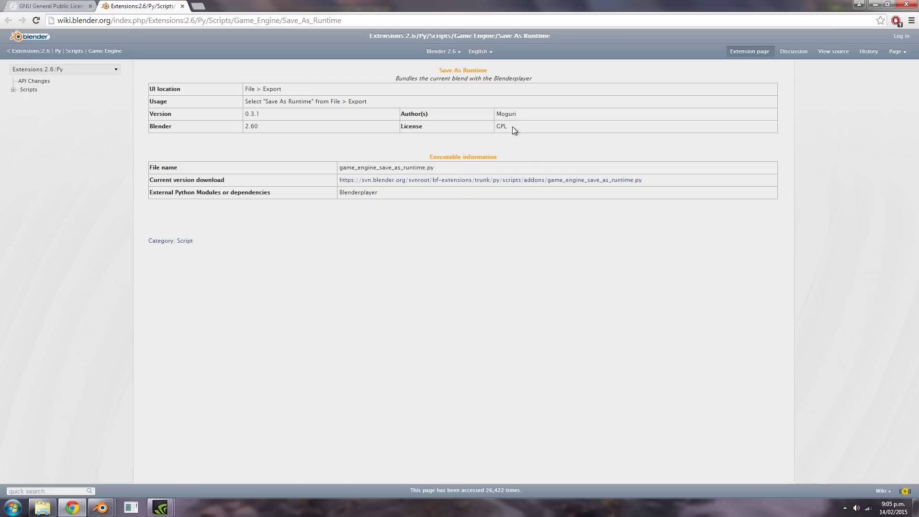
- Check the license on the Save As Runtime wiki page, compare it with the GPL-3 summary, and return to Blender
drag(510, 127, 497, 127)
triple_click(511, 126)
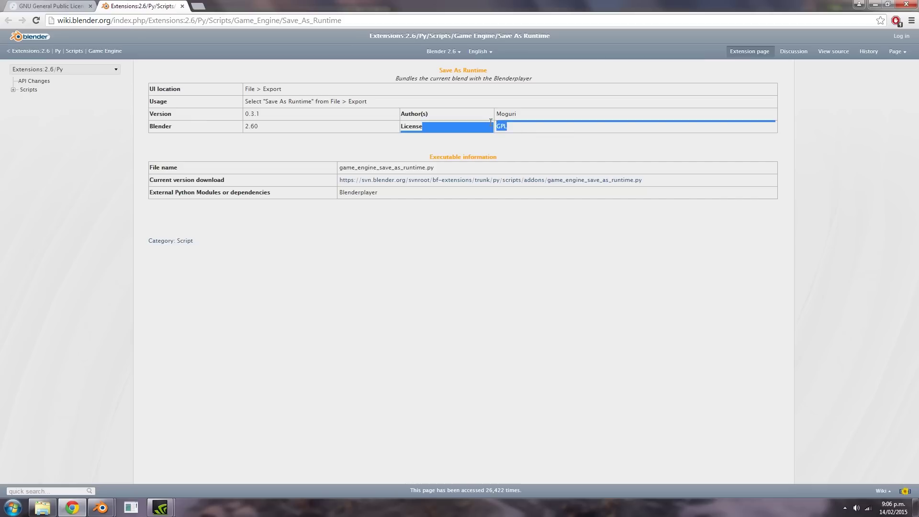
click(82, 6)
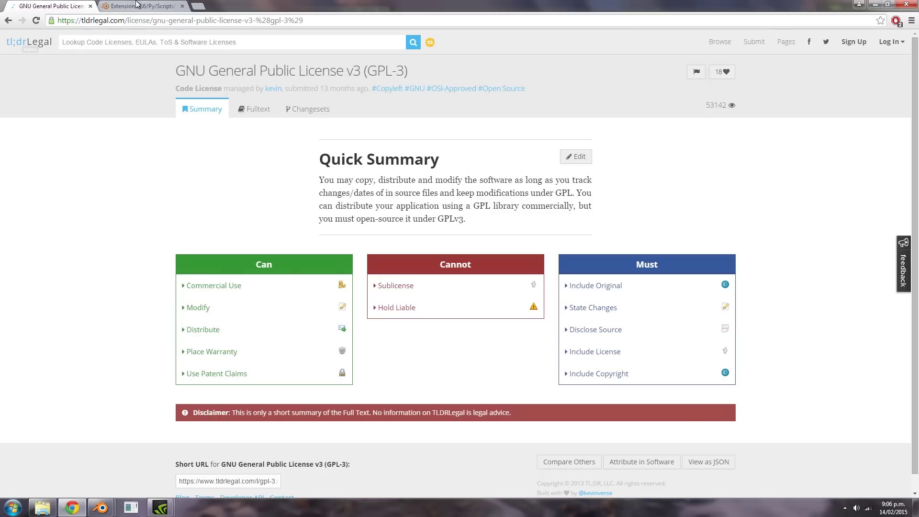
key(alt+Tab)
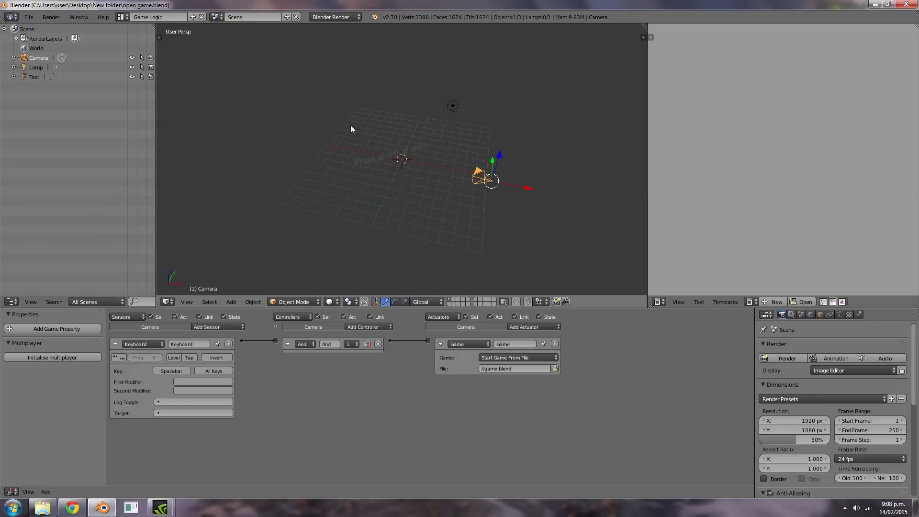
- Inspect the "Press space to start" text and the camera in the open game scene
middle_drag(441, 193, 362, 166)
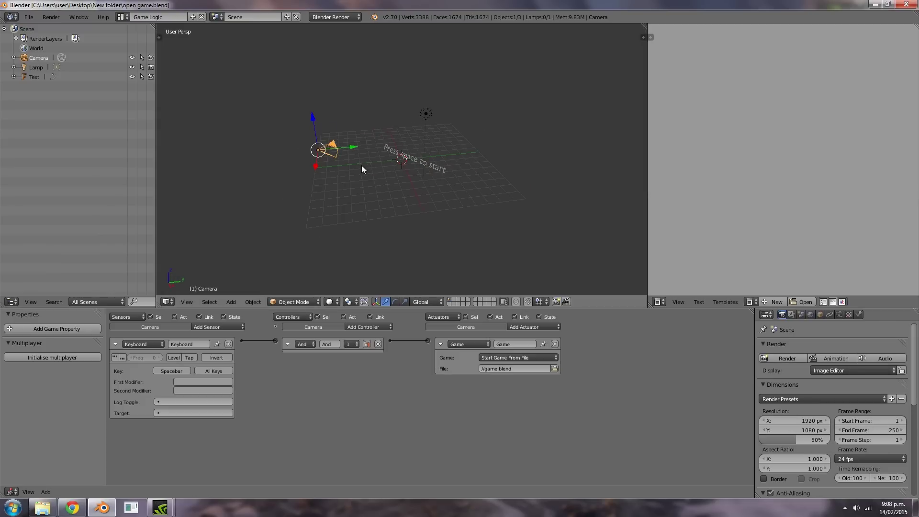
right_click(410, 160)
right_click(328, 151)
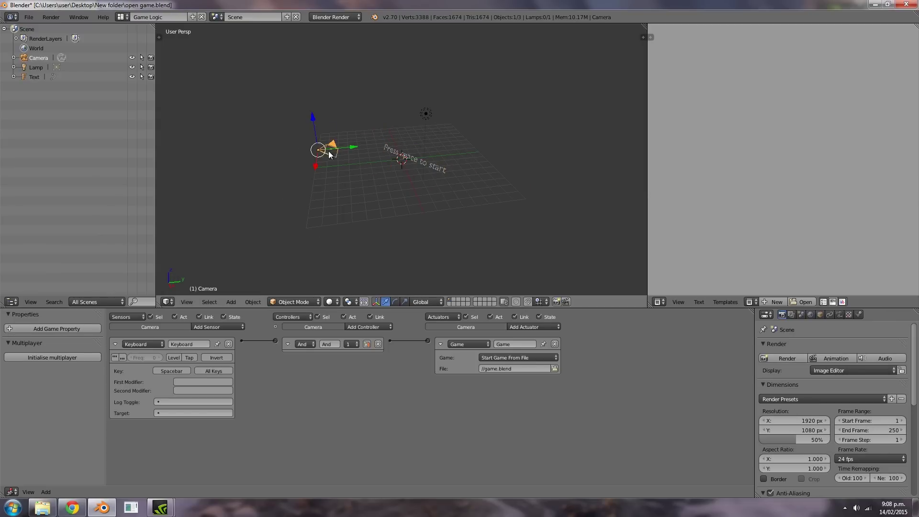
middle_drag(329, 151, 427, 195)
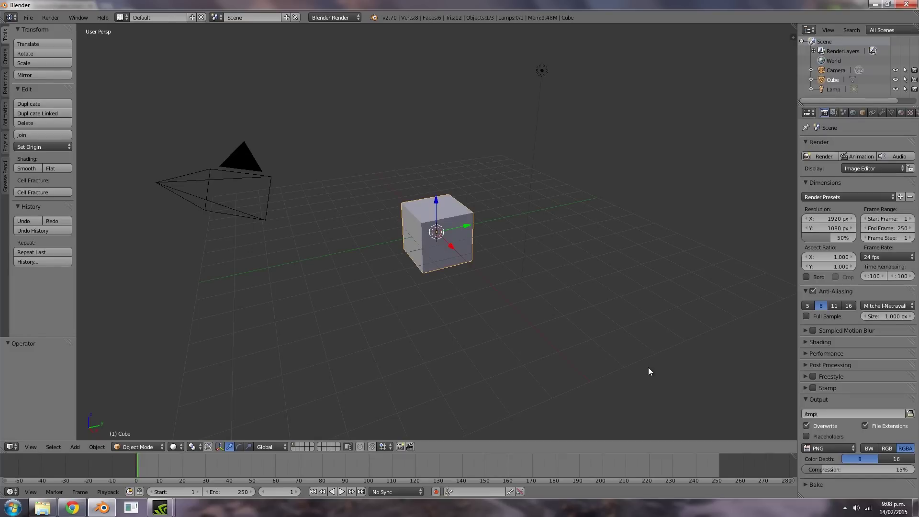
- Raise the default cube about 1.733 units along the Z axis
middle_drag(423, 173, 537, 246)
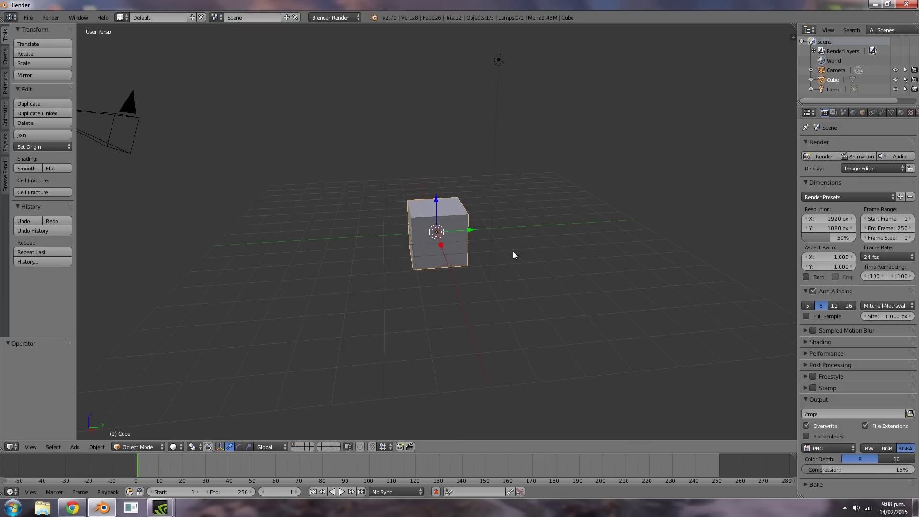
key(g)
key(z)
click(465, 225)
middle_drag(462, 232, 494, 248)
key(shift+a)
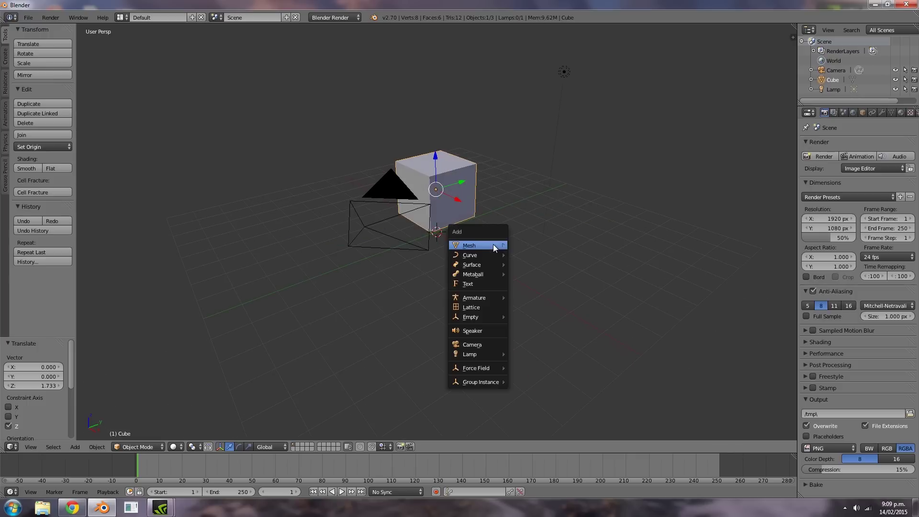
mouse_move(495, 247)
click(521, 252)
key(ctrl+z)
- Add a plane as the floor beneath the cube and scale it up by about 10.36
key(shift+a)
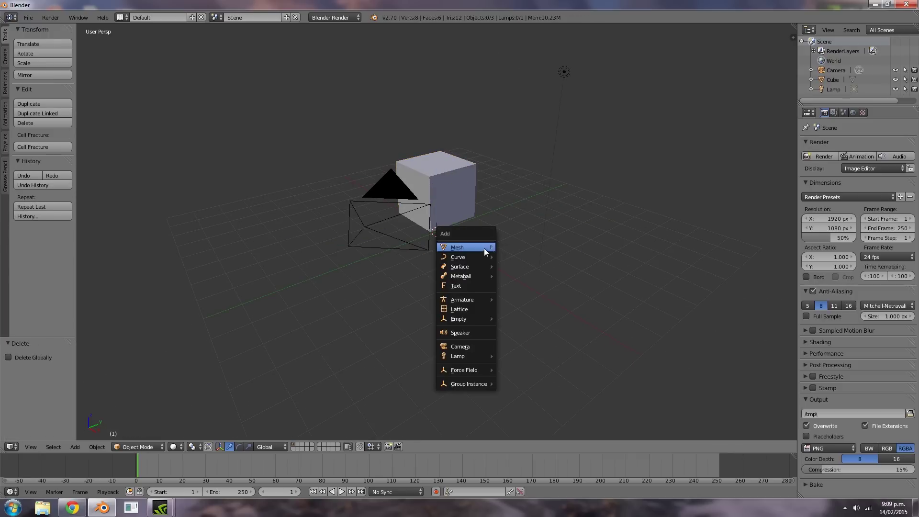
click(512, 246)
key(s)
click(659, 296)
scroll(598, 273, down, 5)
middle_drag(538, 251, 477, 189)
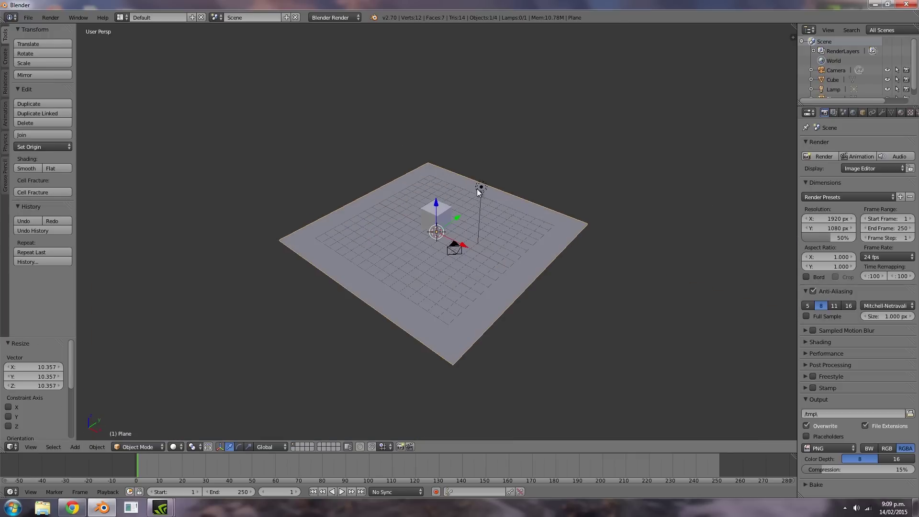
- Set the viewport shading to Texture and the shading mode to GLSL
click(176, 447)
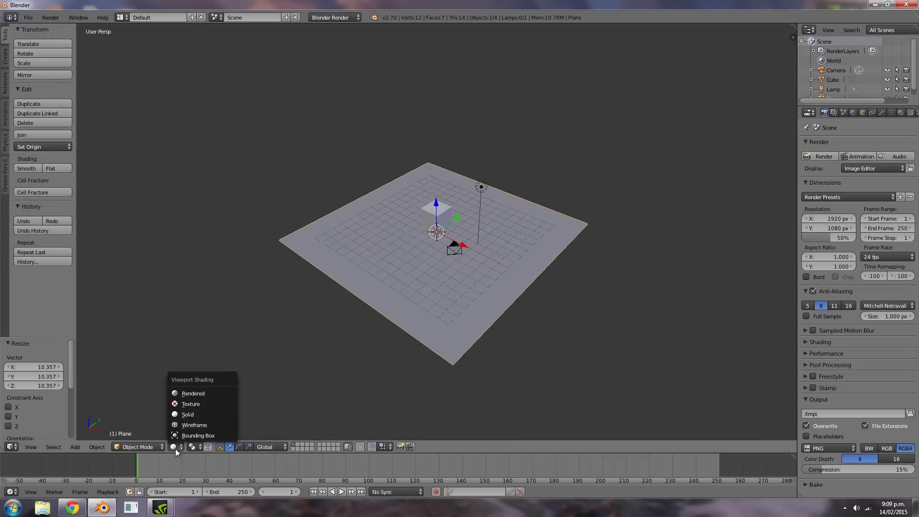
click(185, 405)
key(n)
click(731, 370)
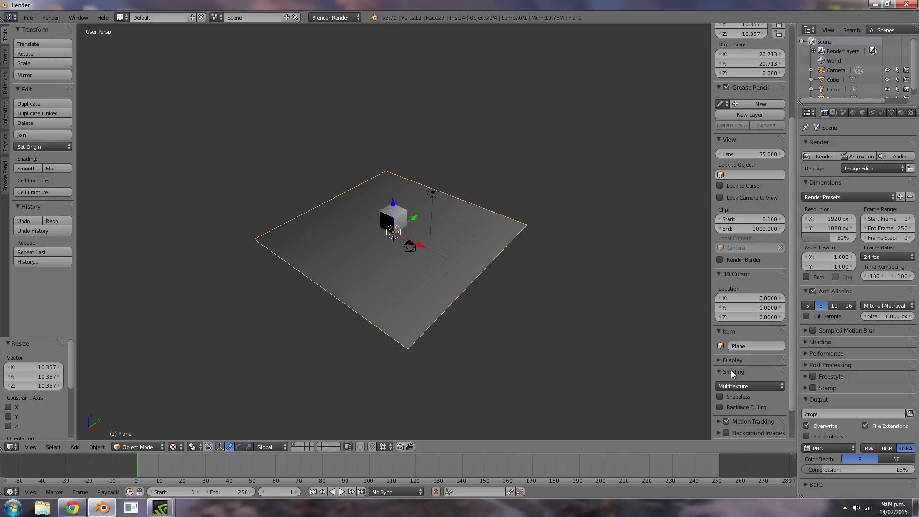
click(732, 386)
click(725, 360)
scroll(622, 335, up, 3)
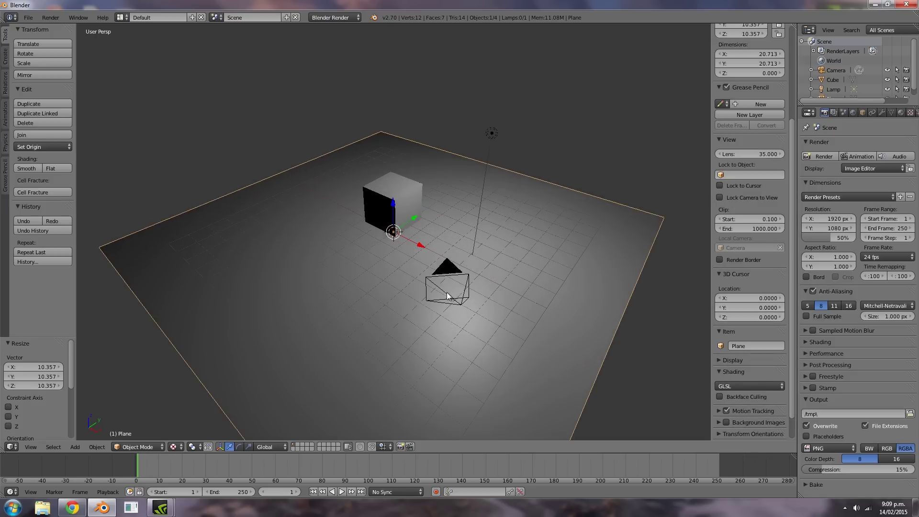
- Give the cube's material a pink diffuse color
middle_drag(551, 311, 461, 279)
key(a)
scroll(431, 240, up, 2)
right_click(410, 196)
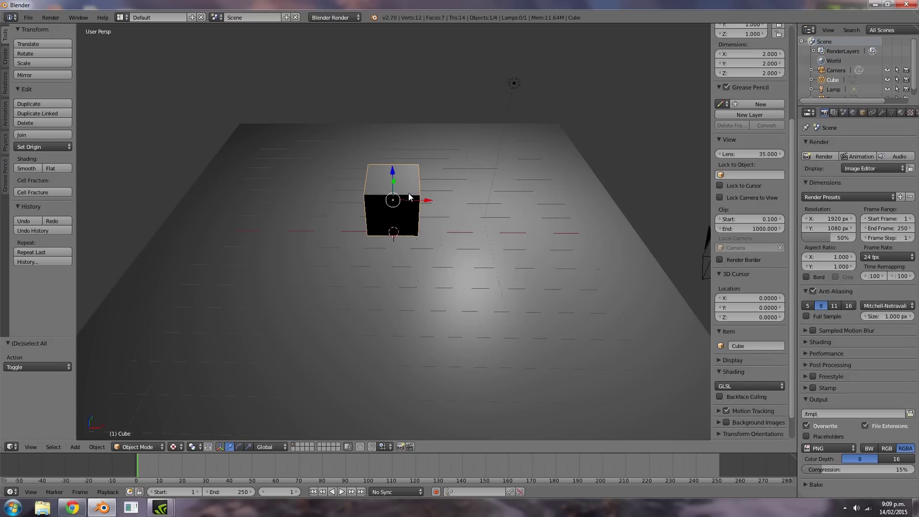
click(901, 112)
click(827, 293)
click(814, 184)
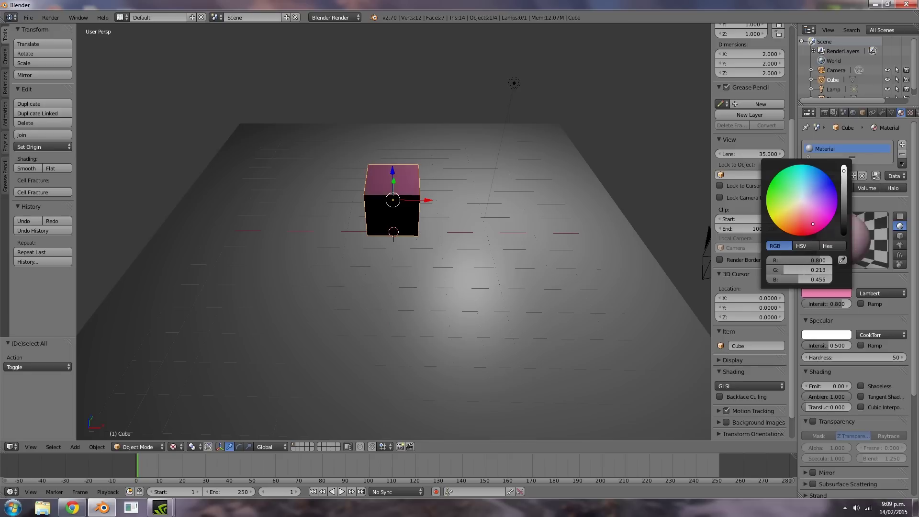
middle_drag(411, 230, 384, 207)
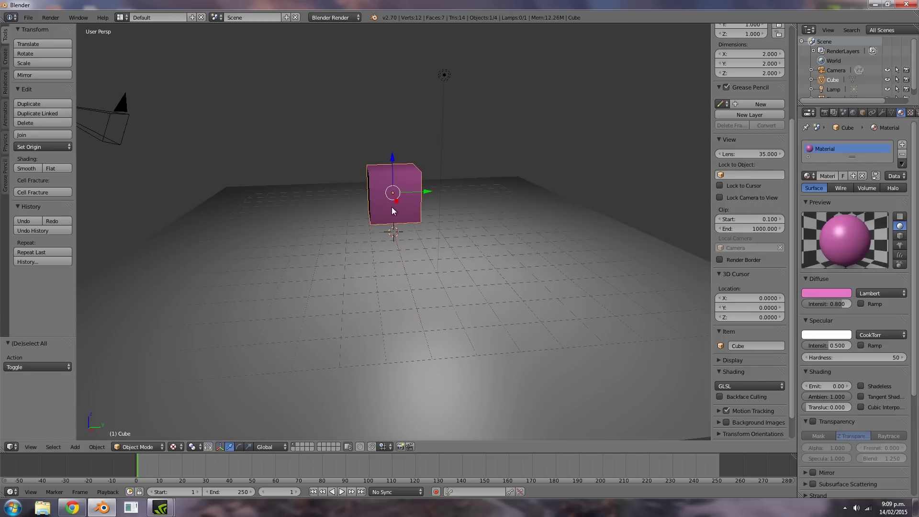
- Switch the engine to Blender Game and give the cube Dynamic physics with Box collision bounds
scroll(891, 114, down, 2)
click(873, 113)
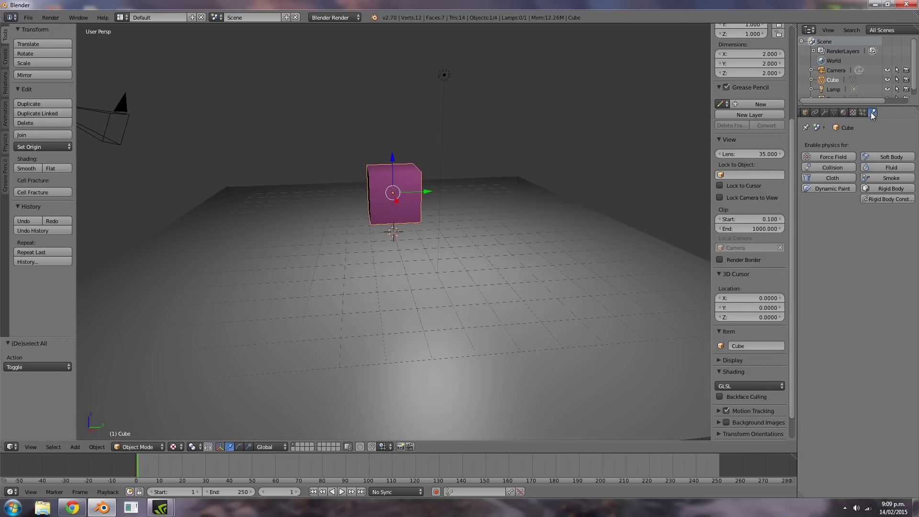
click(319, 17)
click(330, 40)
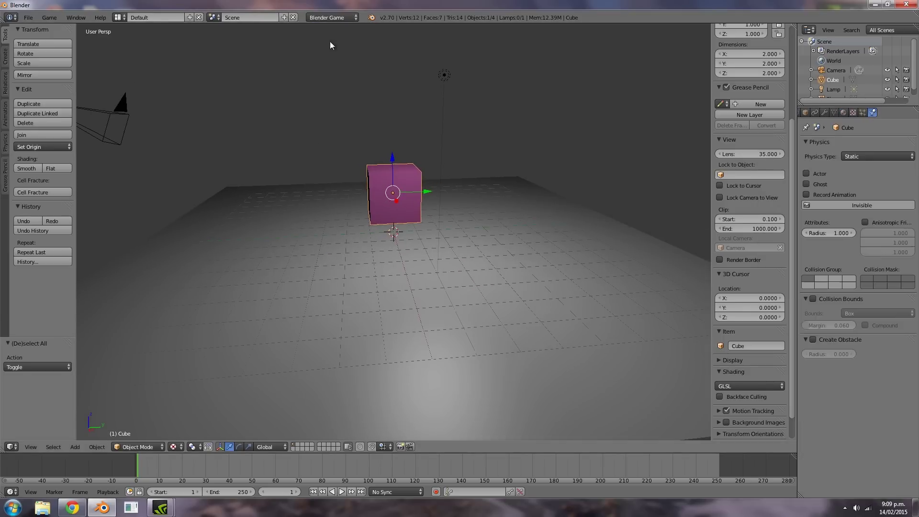
click(878, 157)
click(862, 124)
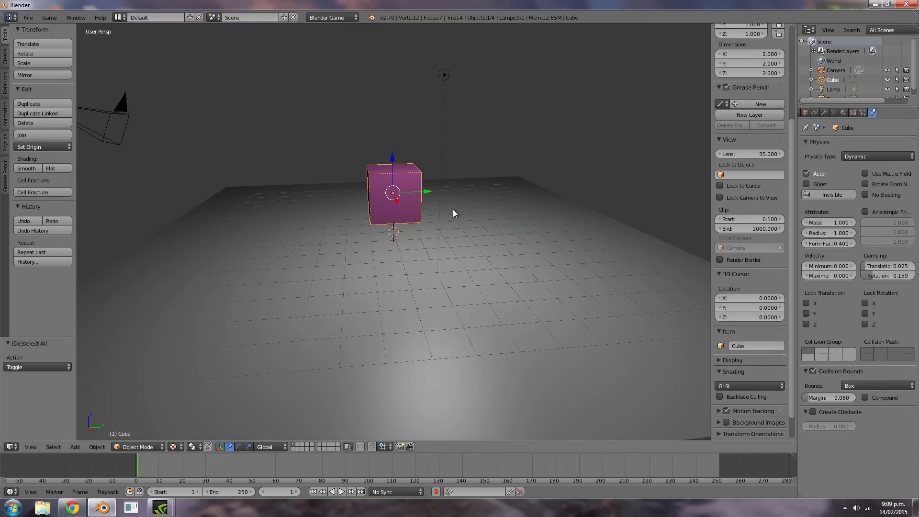
- Run the game to test the cube's physics, stop it, and check the export options
key(p)
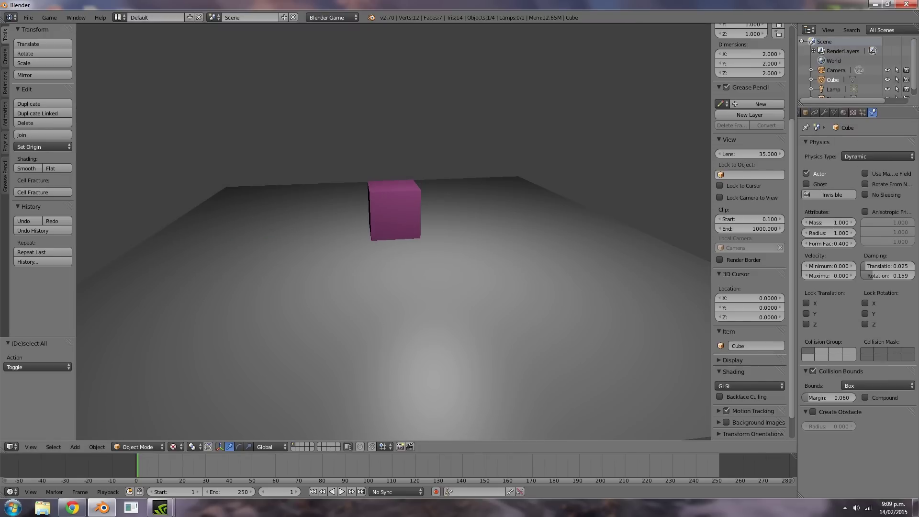
key(Escape)
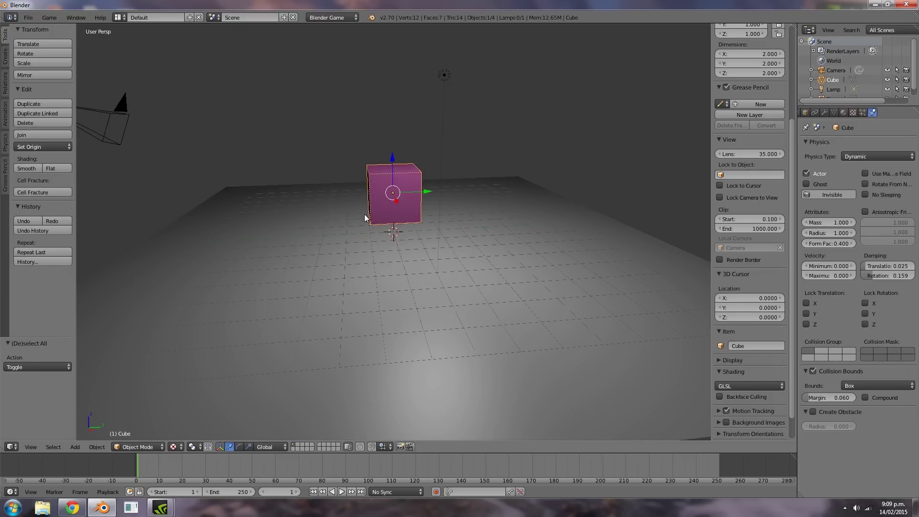
click(28, 17)
mouse_move(51, 191)
scroll(279, 288, down, 3)
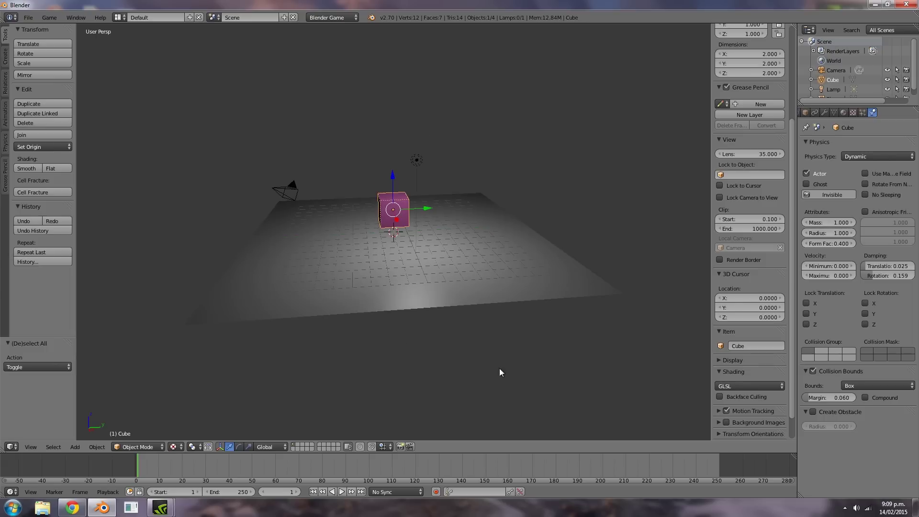
- Save the scene as game.blend in the New folder directory on the desktop
click(27, 18)
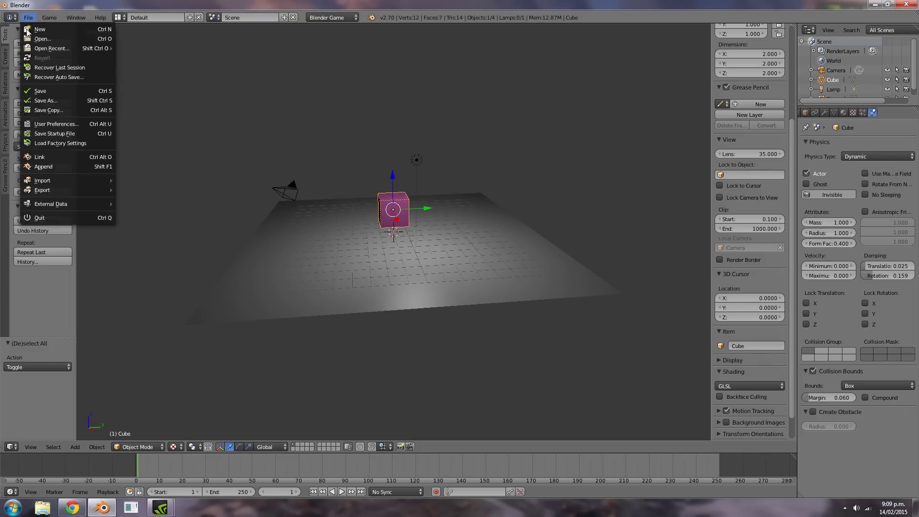
click(44, 100)
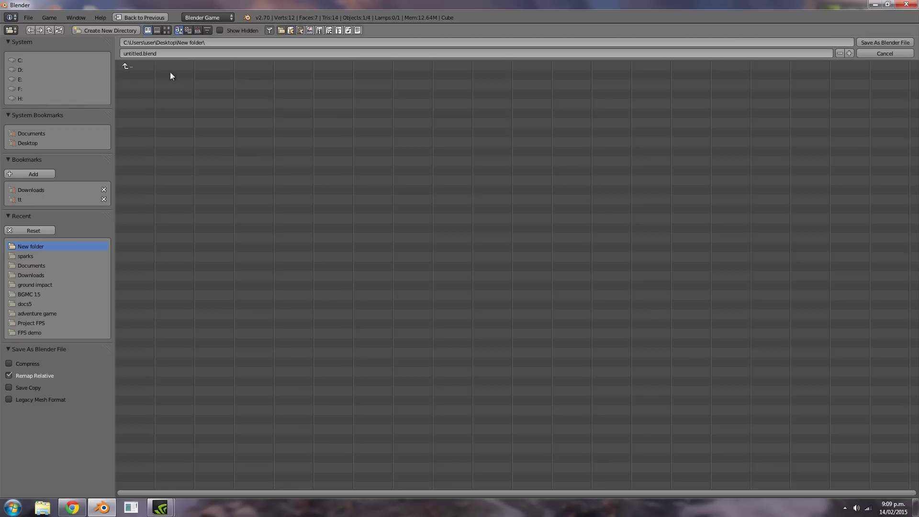
click(145, 52)
text(game)
key(Return)
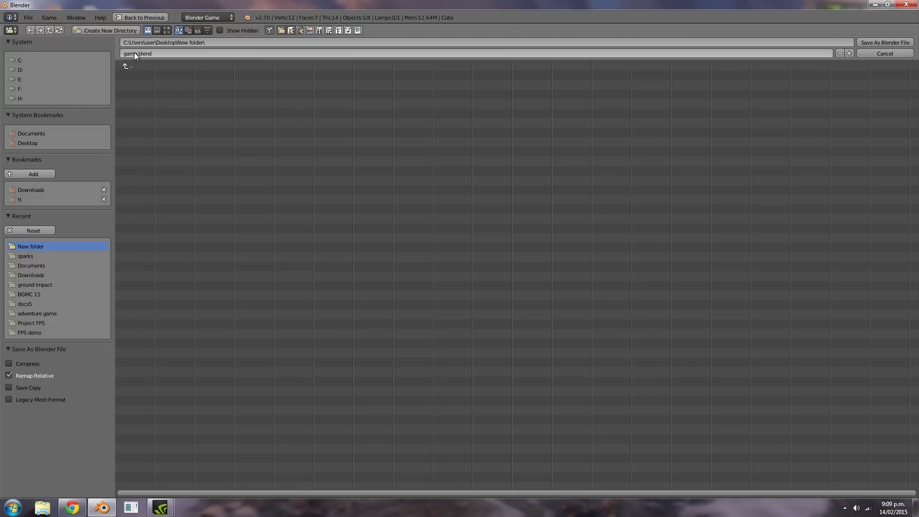
click(901, 42)
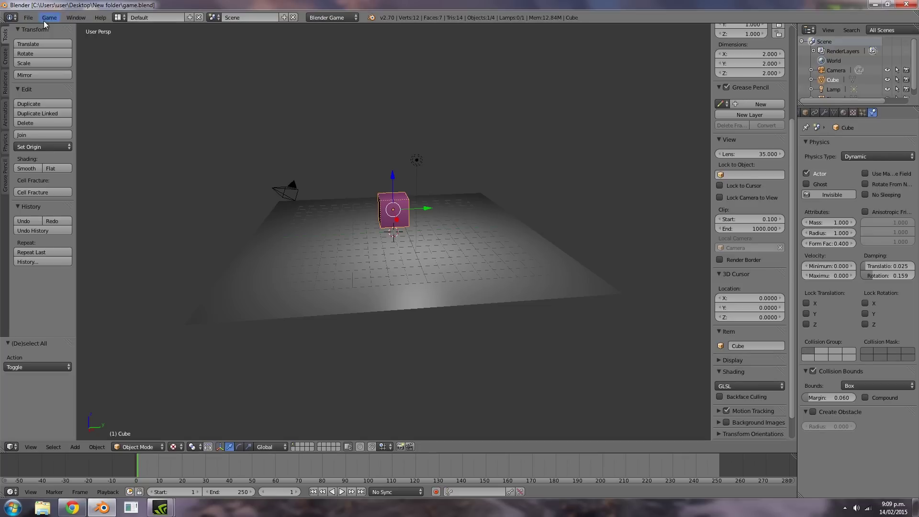
- Start a new file by reloading the start-up file
click(28, 18)
click(33, 29)
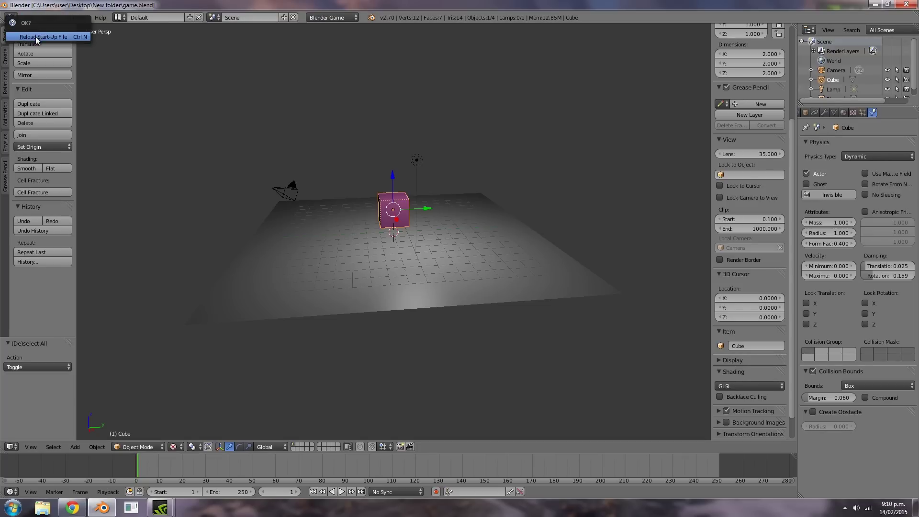
click(36, 36)
middle_drag(449, 297, 468, 233)
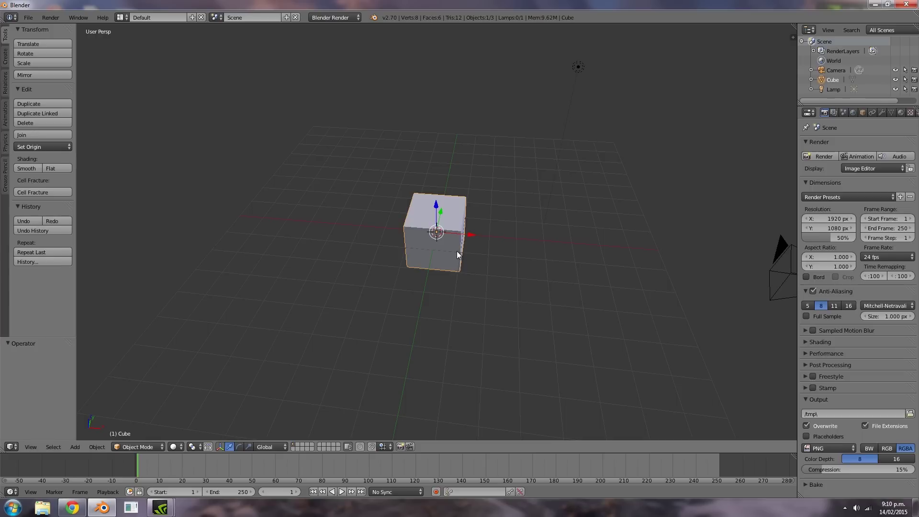
- Delete the default cube and add a text object at the scene origin
key(x)
click(457, 251)
key(shift+a)
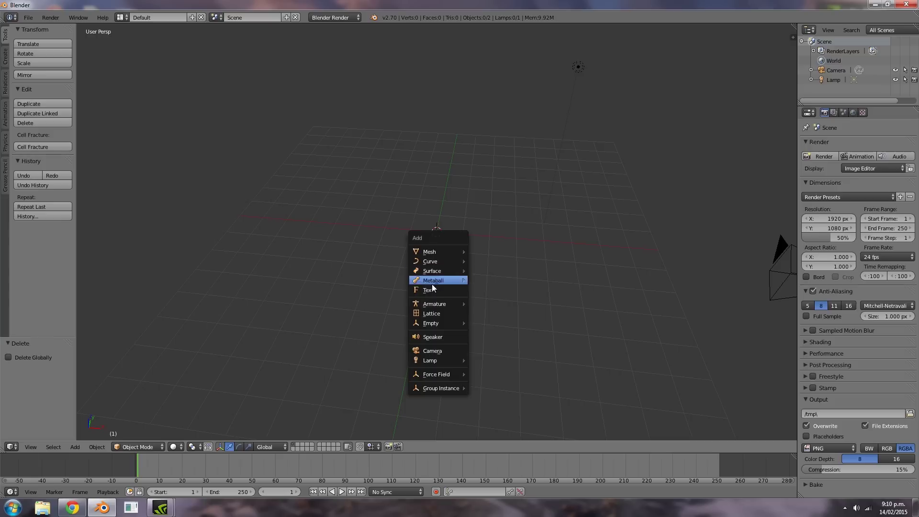
click(429, 290)
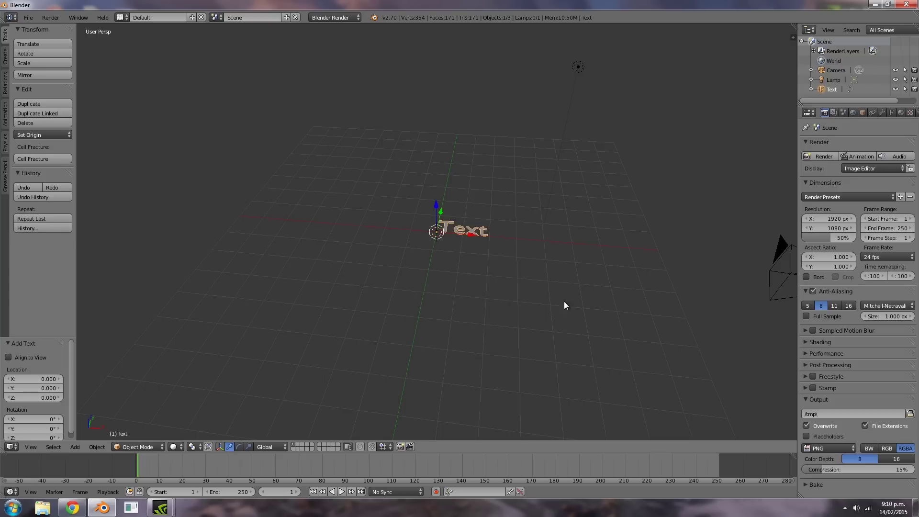
- Replace the text object's content with "press space to start game"
scroll(533, 263, up, 2)
key(Tab)
key(BackSpace)
key(BackSpace)
key(BackSpace)
key(BackSpace)
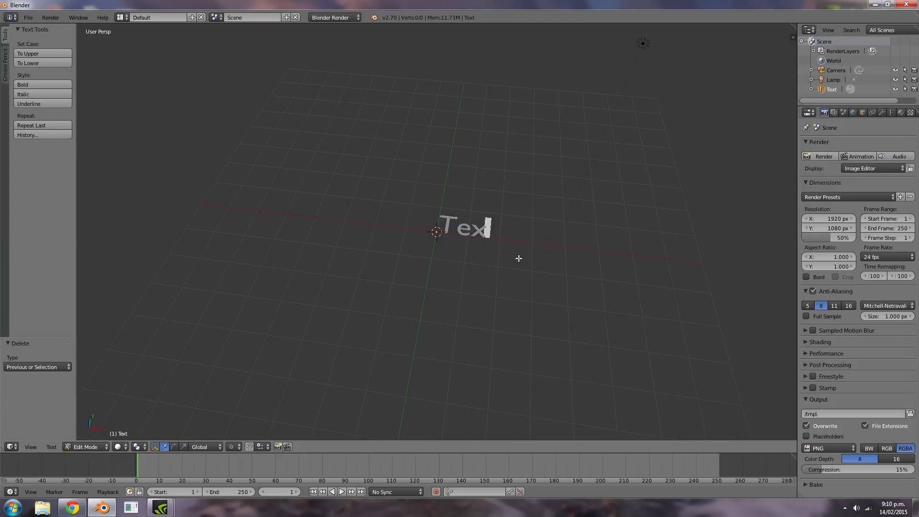
text(press )
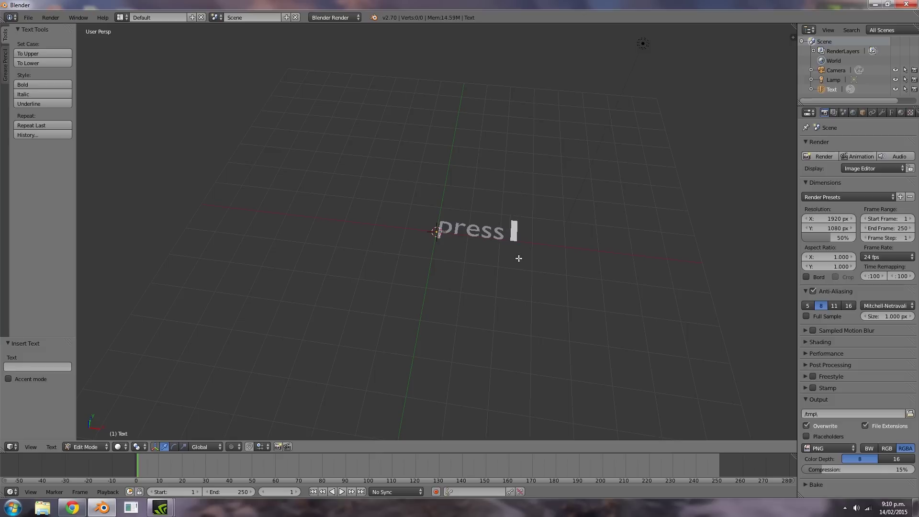
text(space to start game)
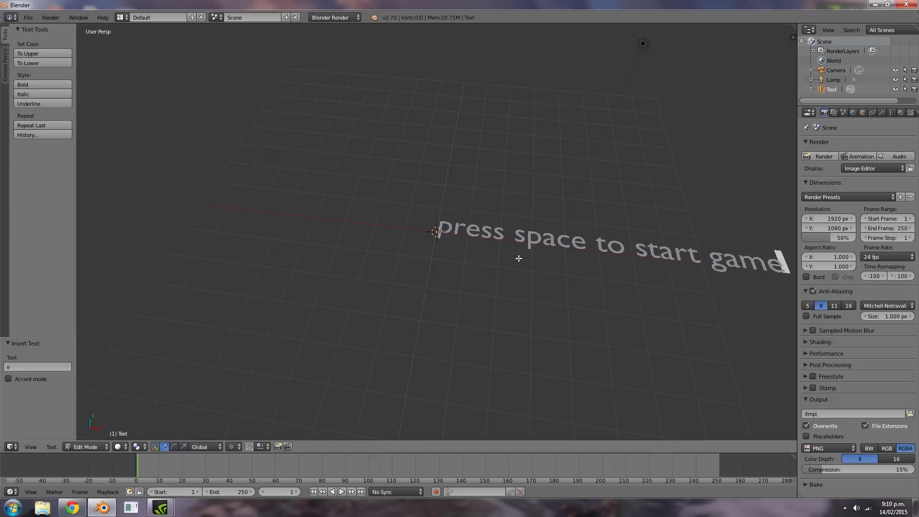
key(Tab)
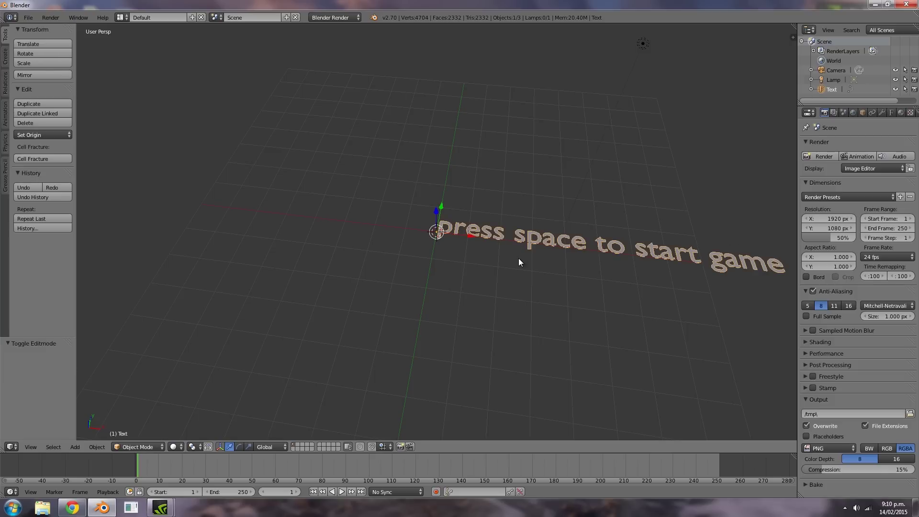
- Rotate the text upright to face the camera and move it fully inside the camera frame
key(KP_0)
key(r)
key(z)
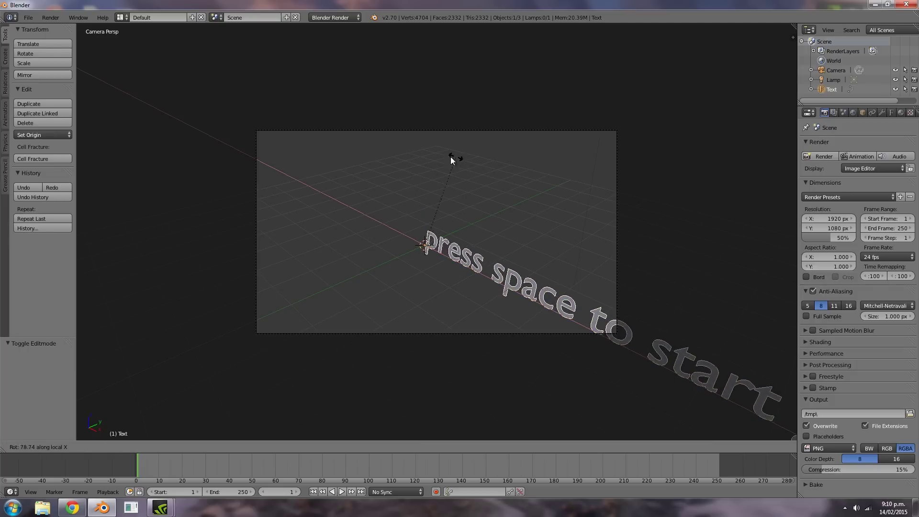
click(536, 215)
key(g)
click(402, 191)
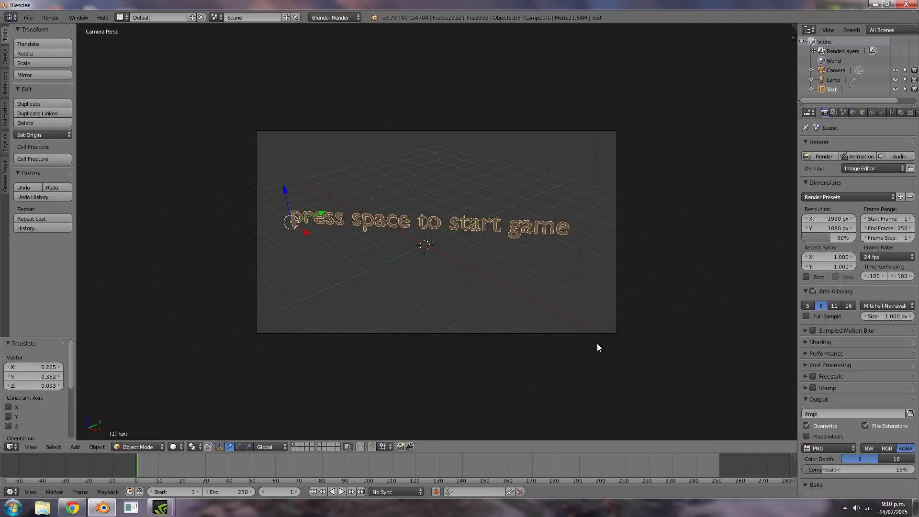
- Switch the engine to Blender Game and set the viewport shading to Texture
key(p)
key(Escape)
click(319, 17)
click(325, 38)
click(173, 447)
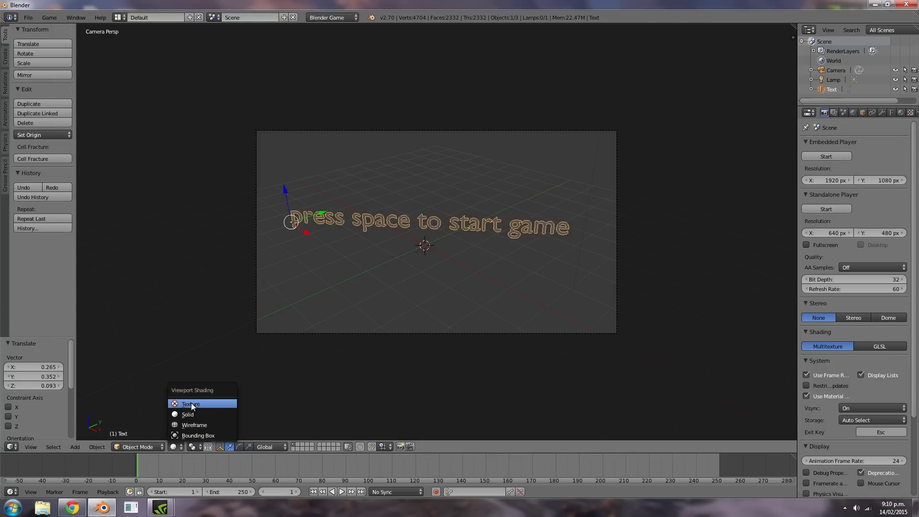
click(191, 404)
- Set the material mode to GLSL and briefly run the game to check the text
key(n)
click(734, 371)
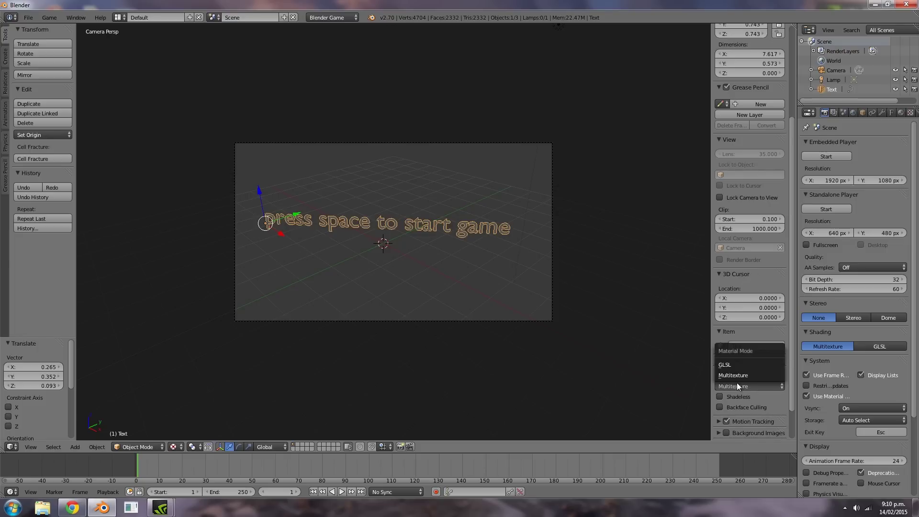
click(737, 383)
click(728, 361)
key(n)
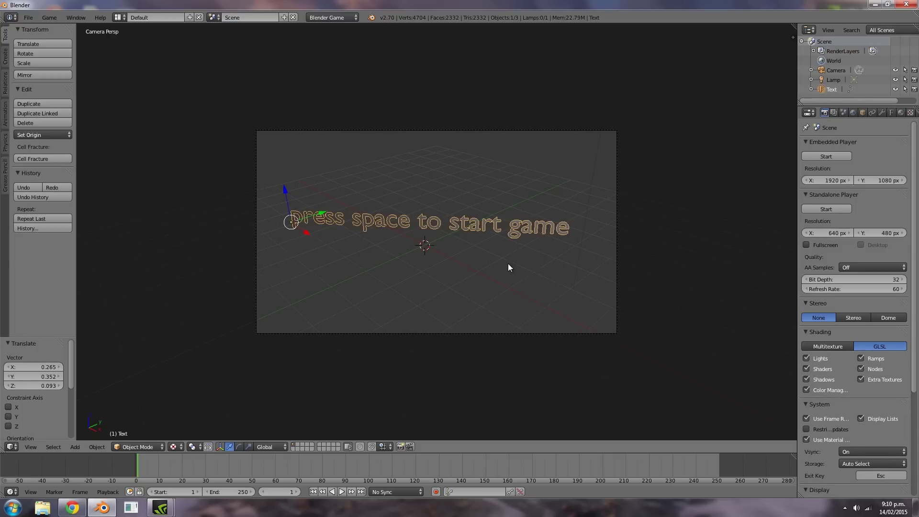
key(p)
key(Escape)
- Scale the text down to about 0.834 and run the game briefly to check it
key(s)
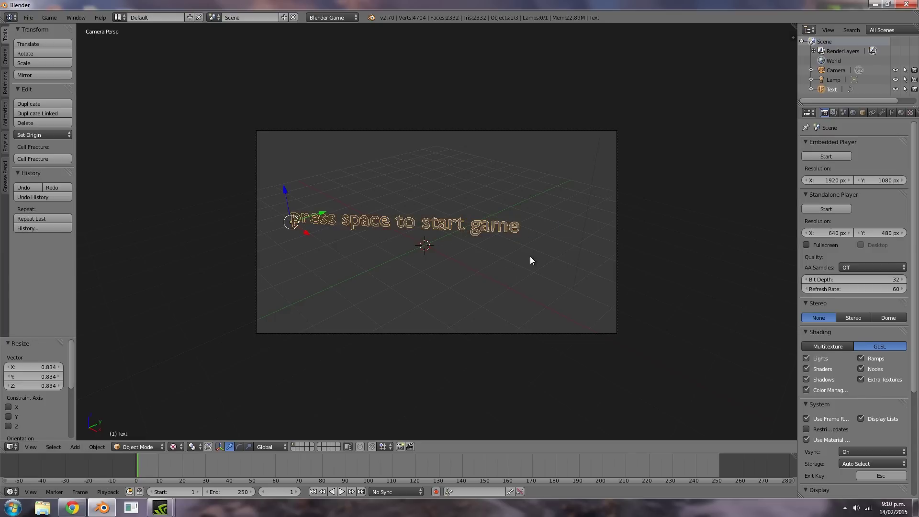
click(530, 257)
key(p)
key(Escape)
- Save the scene as initialize.blend in the New folder directory on the desktop
click(28, 18)
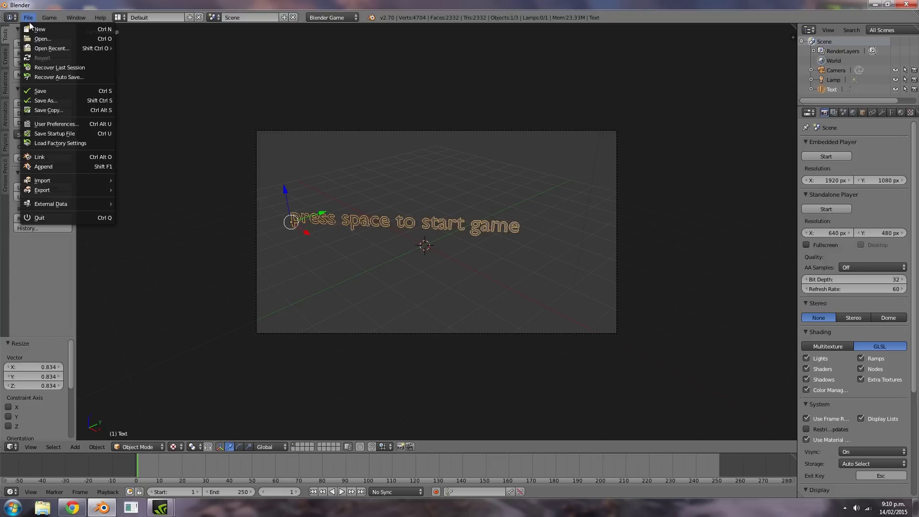
click(38, 98)
click(144, 54)
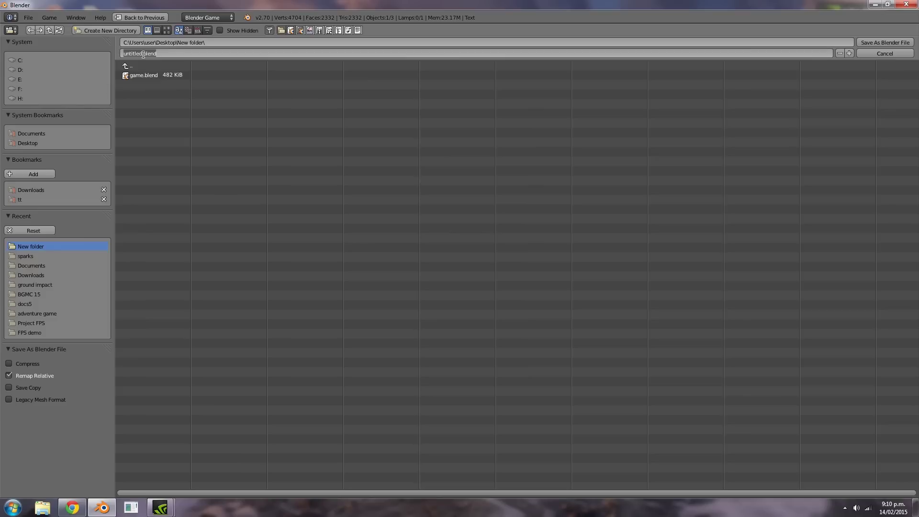
text(star)
text(ting)
key(BackSpace)
key(BackSpace)
key(BackSpace)
key(BackSpace)
key(BackSpace)
key(BackSpace)
key(BackSpace)
key(BackSpace)
text(int)
text(tialize)
key(Return)
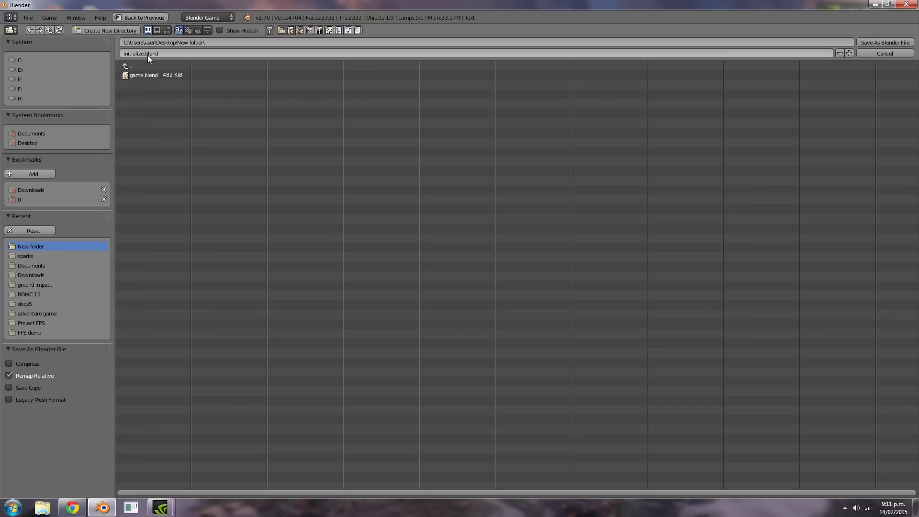
click(878, 42)
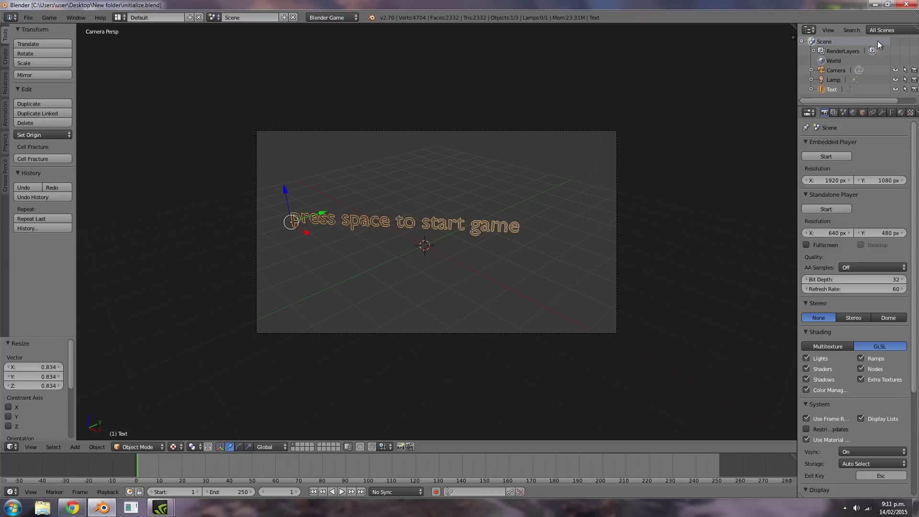
- Select the camera and switch the screen layout to Game Logic
right_click(360, 334)
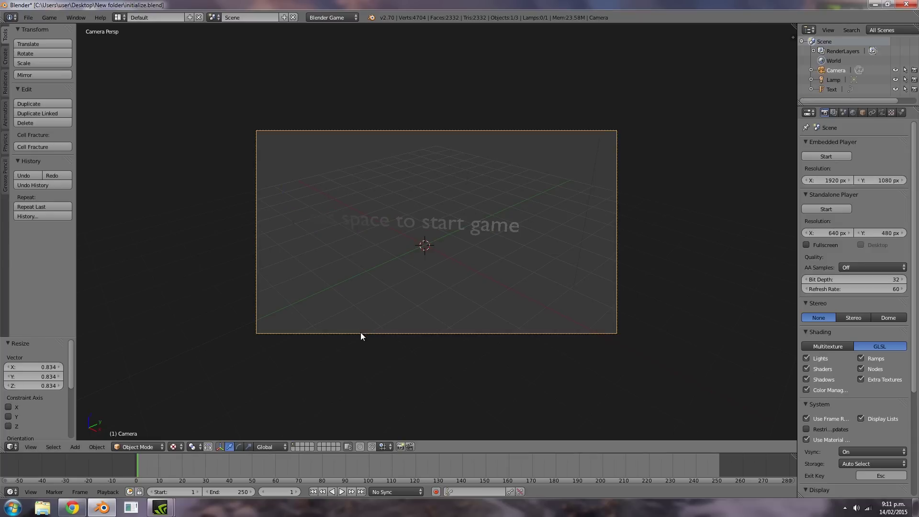
click(117, 16)
click(134, 71)
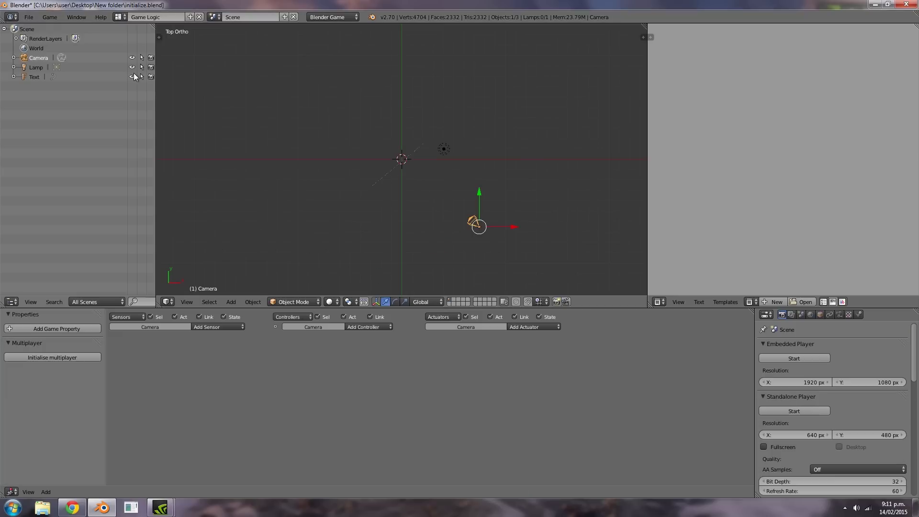
- Add a Keyboard sensor to the camera and assign it the Spacebar key
click(202, 326)
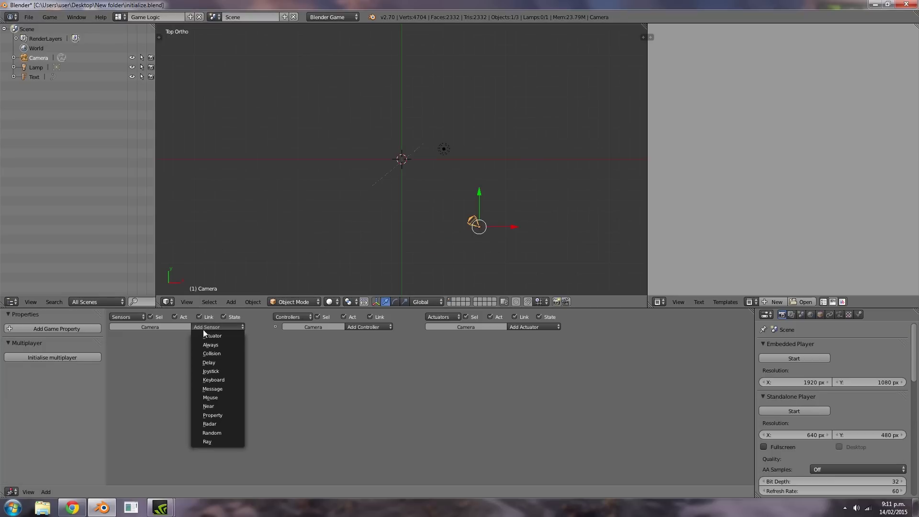
middle_drag(354, 268, 400, 158)
right_click(400, 158)
right_click(458, 204)
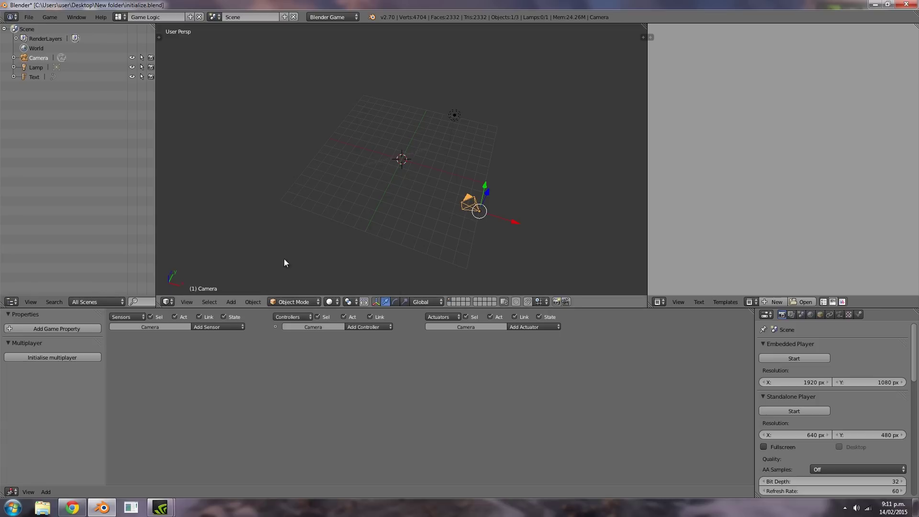
click(214, 327)
click(215, 382)
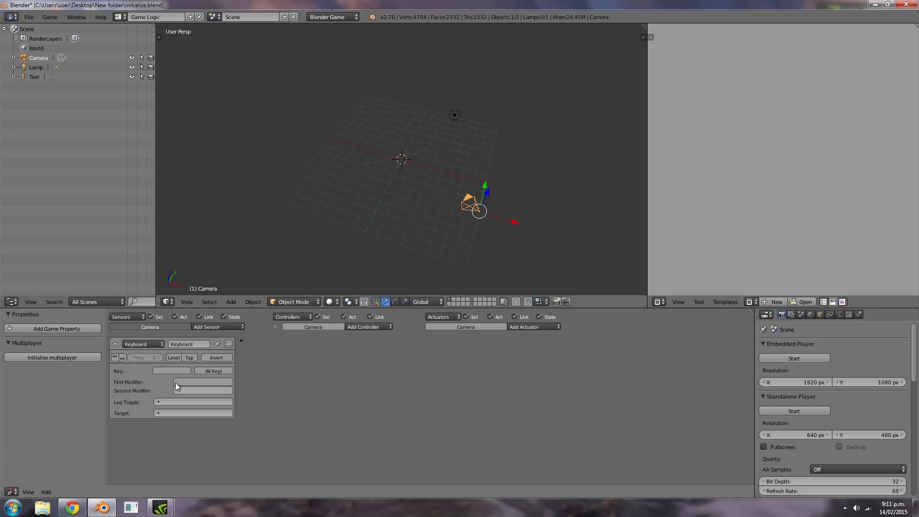
middle_drag(232, 280, 331, 196)
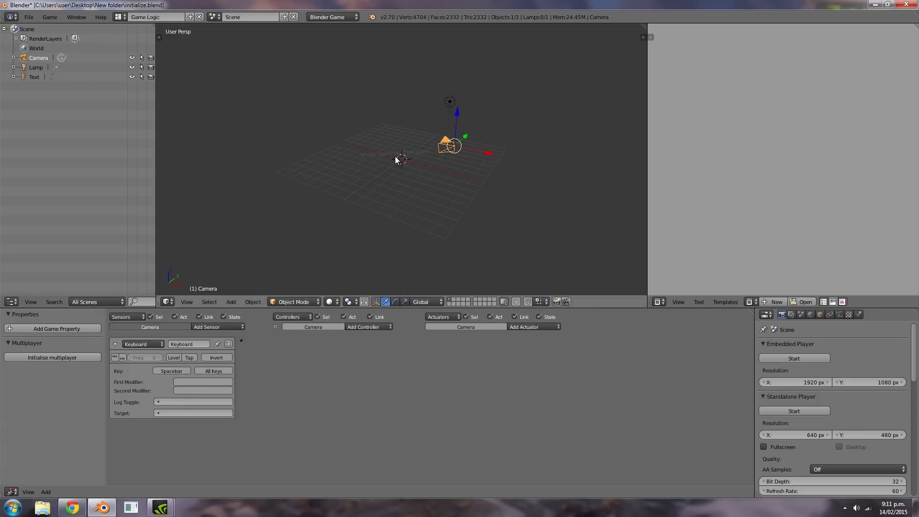
- Add a Game actuator to the camera and link the Keyboard sensor to it
click(522, 327)
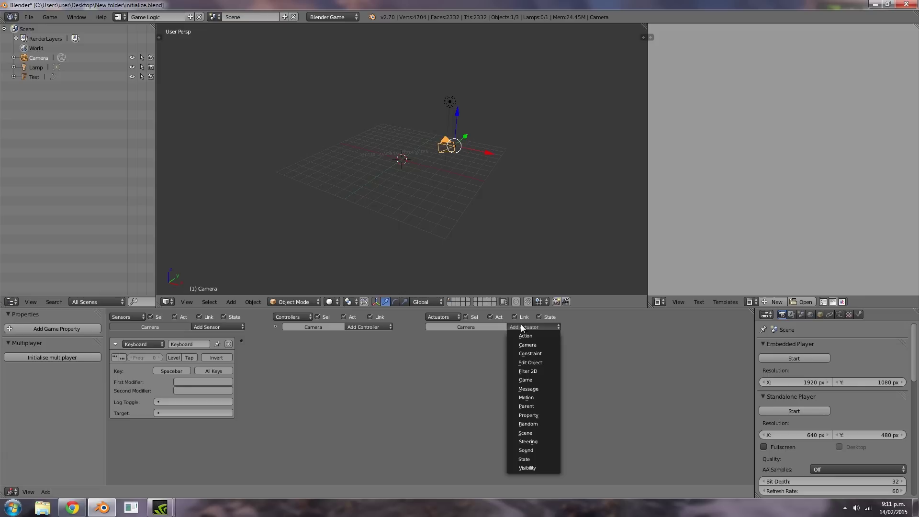
click(526, 380)
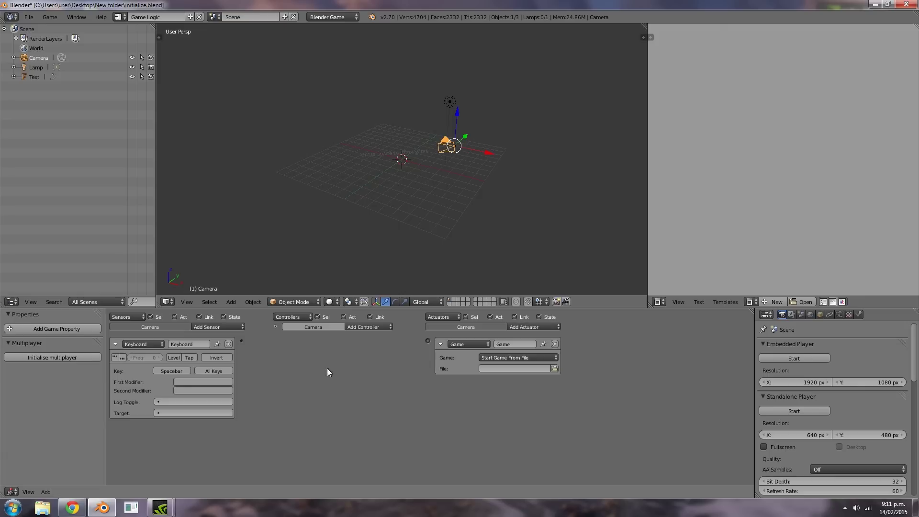
drag(241, 341, 429, 341)
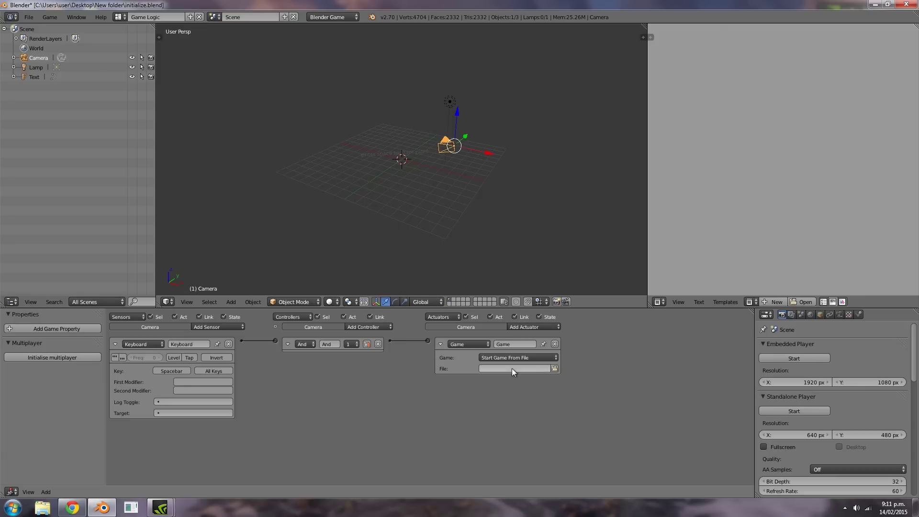
- Set game.blend as the file the Game actuator starts, using a relative path, and save the scene
click(554, 370)
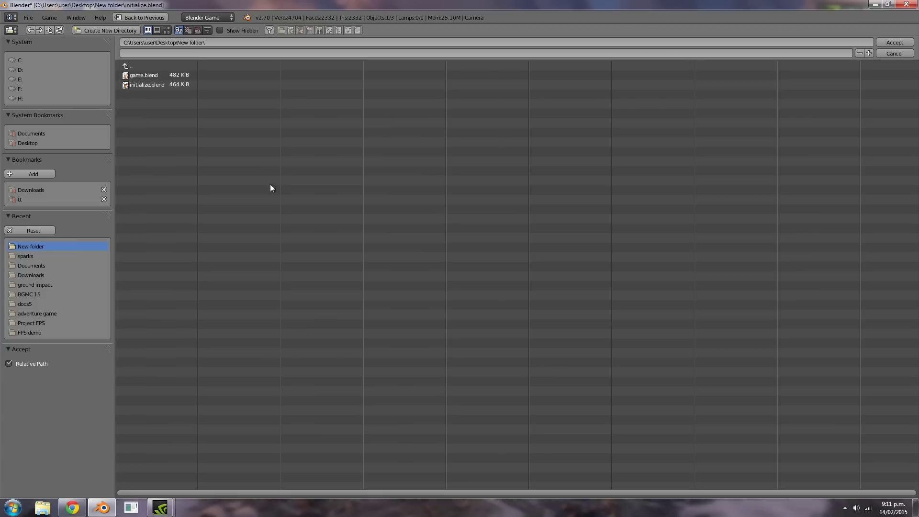
click(161, 76)
click(894, 43)
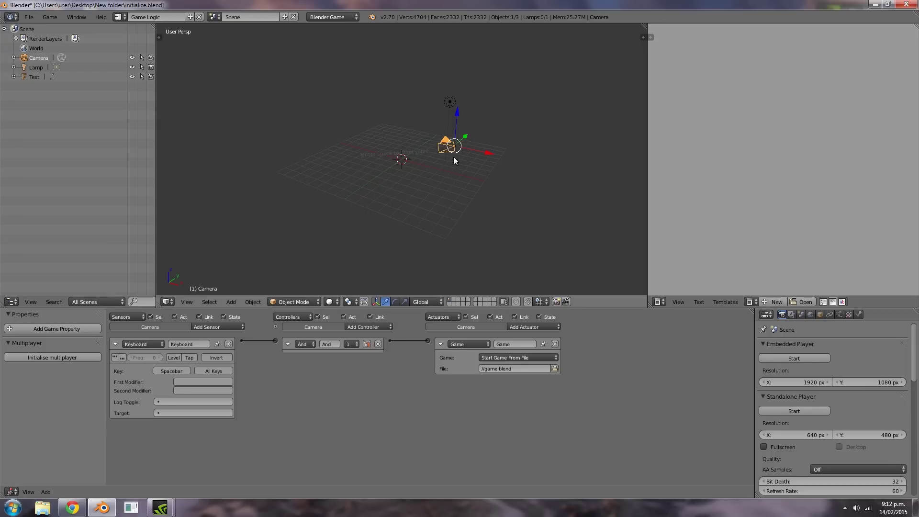
- Run the launcher scene, trigger the spacebar start of the linked game, and stop it
key(KP_0)
key(p)
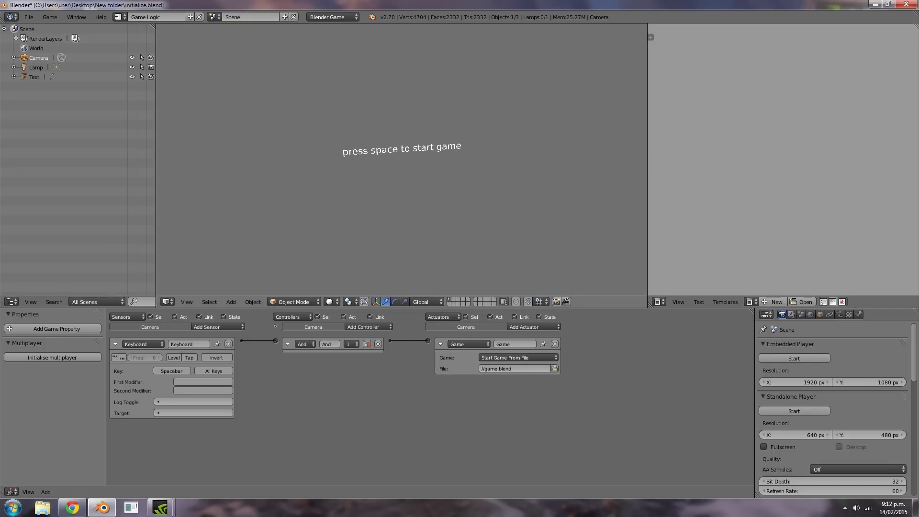
key(space)
key(Escape)
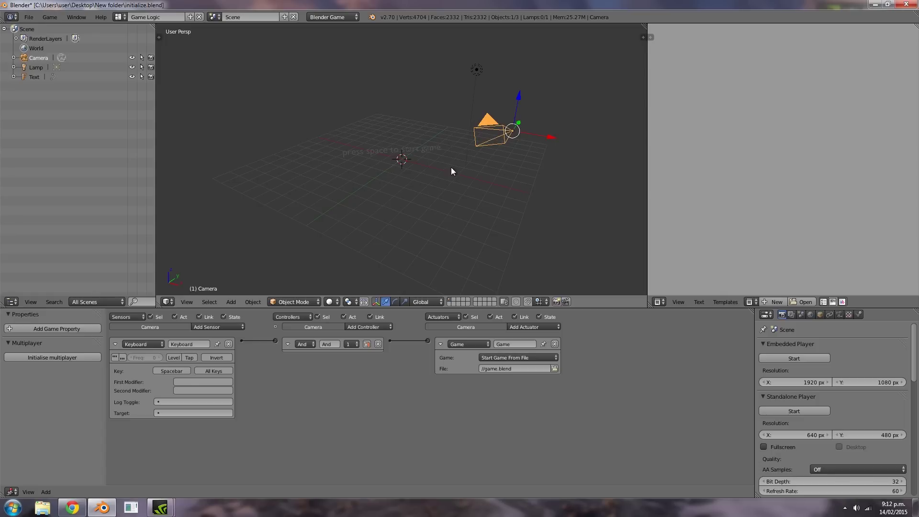
- Switch the viewport to textured shading and rerun the launcher to test starting the linked game
key(alt+z)
key(p)
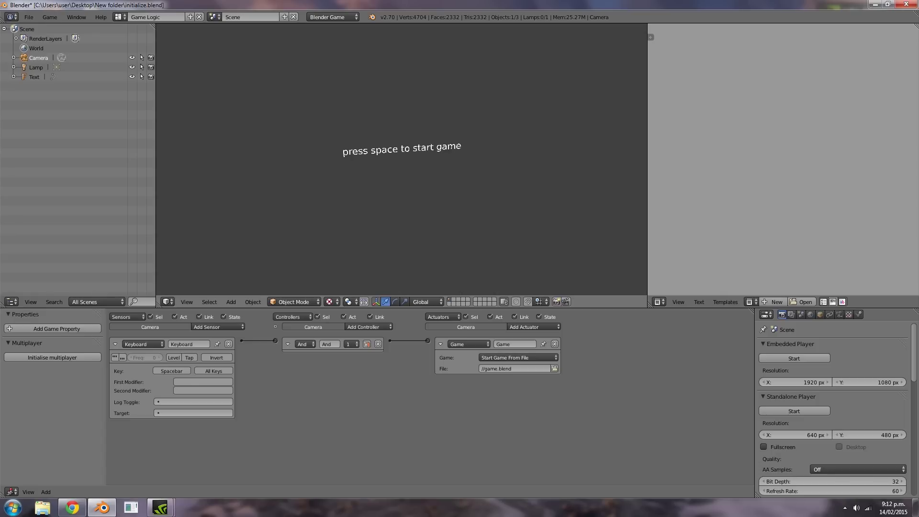
key(space)
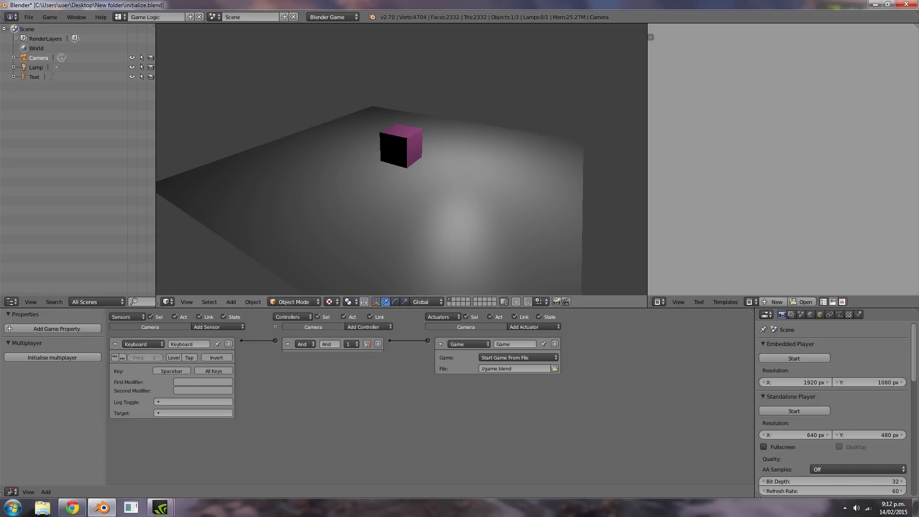
key(Escape)
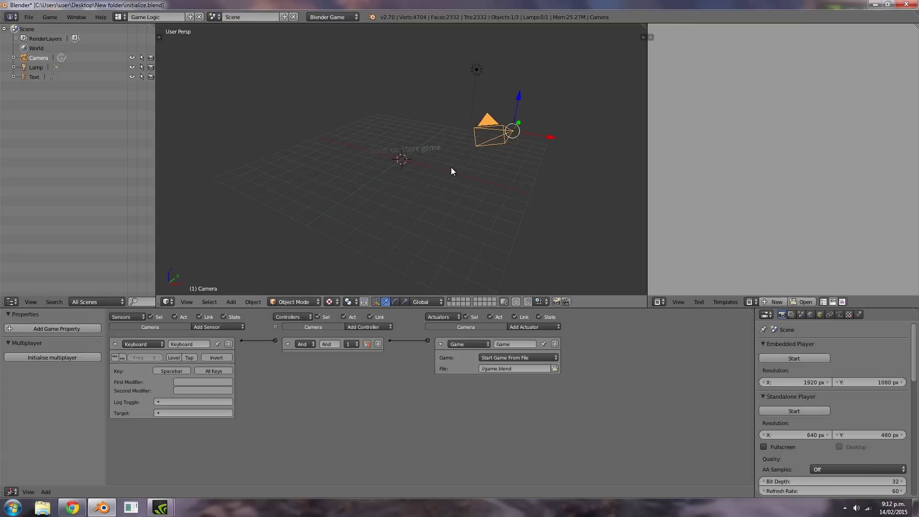
- Change the camera's Keyboard sensor to an Always sensor and run the launcher scene in the viewport
key(KP_Decimal)
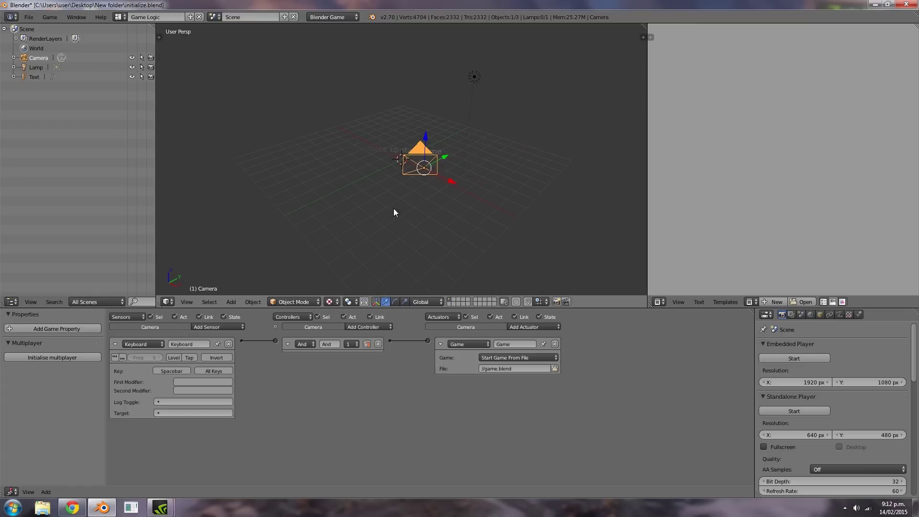
middle_drag(394, 213, 420, 199)
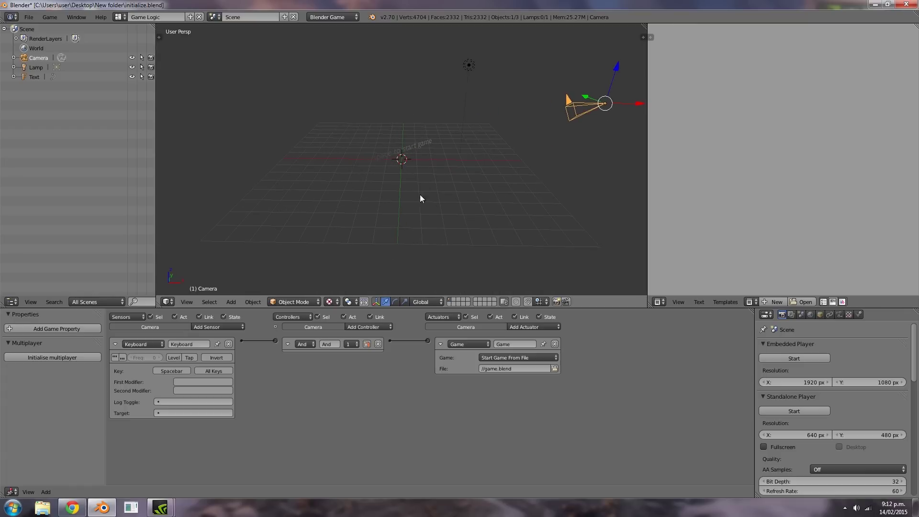
click(144, 345)
click(140, 325)
middle_drag(474, 201, 455, 187)
key(p)
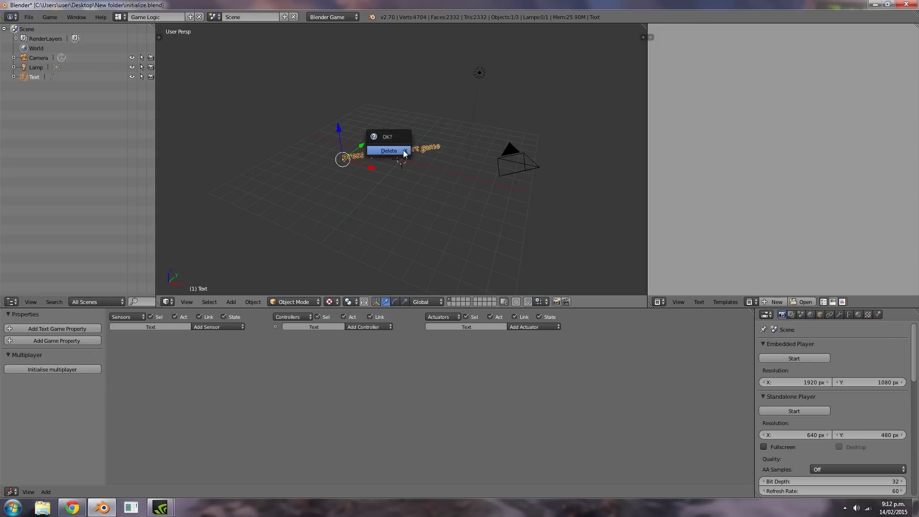
- Delete the start prompt text object, rerun the launcher scene, and stop it
key(Escape)
key(p)
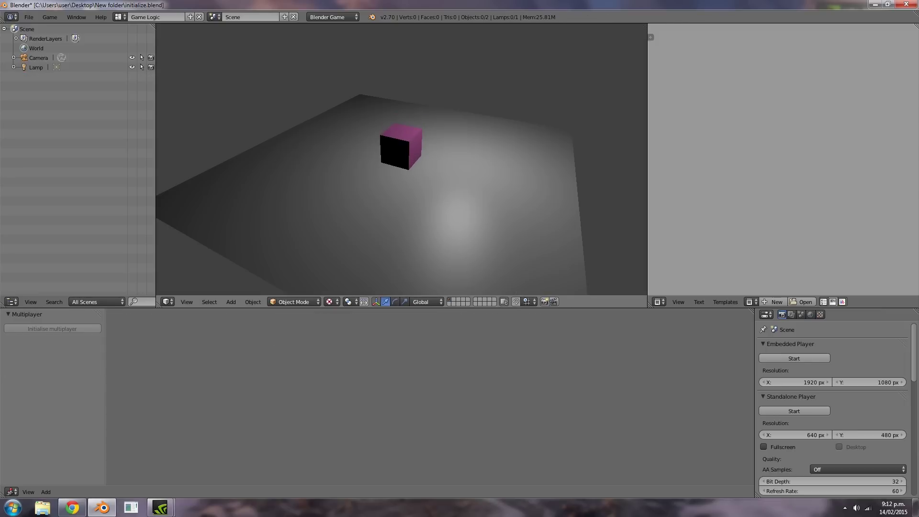
key(Escape)
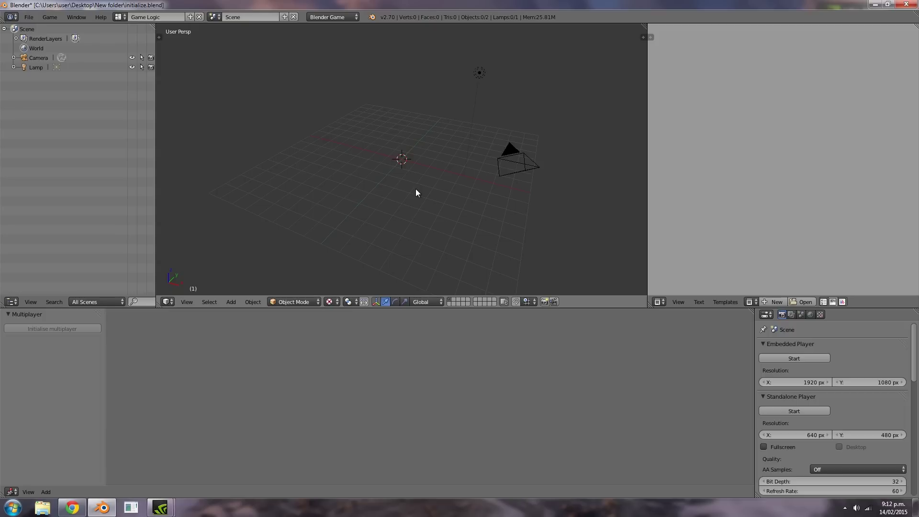
- Select the camera to check its logic setup and save the launcher over initialize.blend
right_click(516, 164)
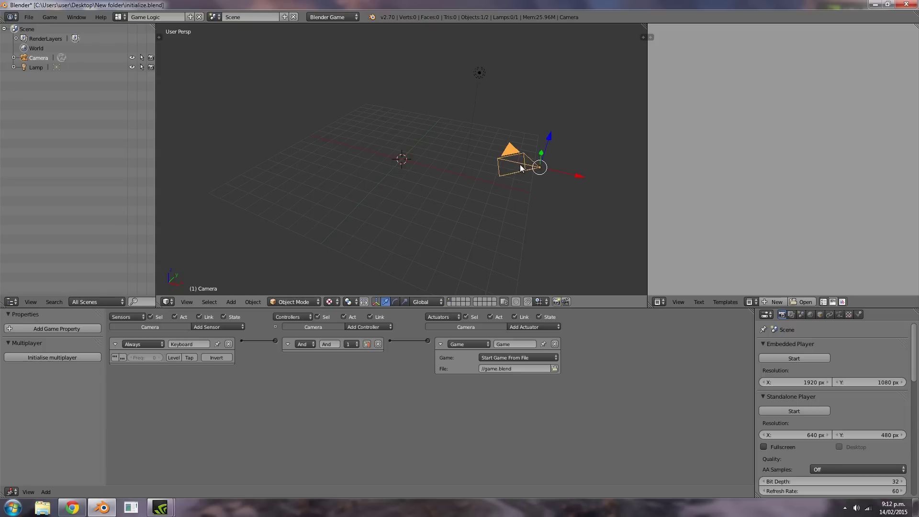
key(ctrl+s)
click(310, 130)
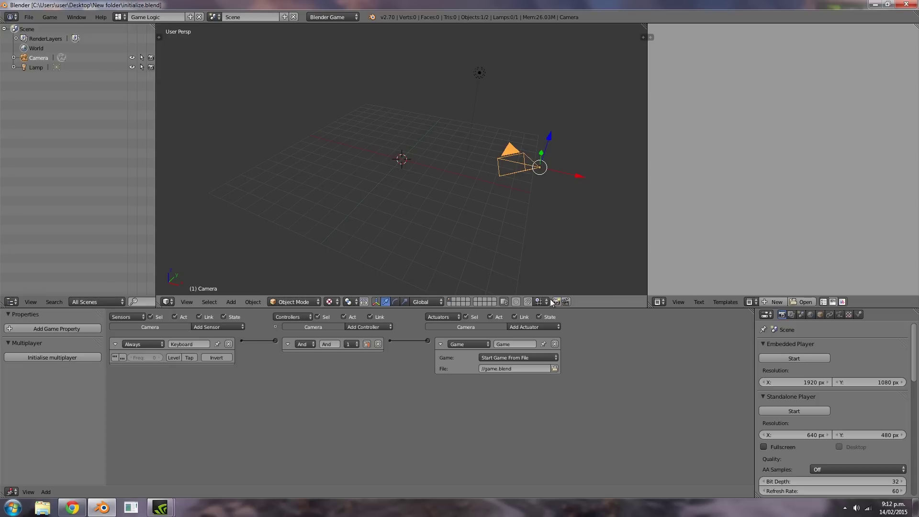
- Export the launcher scene as a Game Engine Runtime named initialize.exe into New folder
click(29, 17)
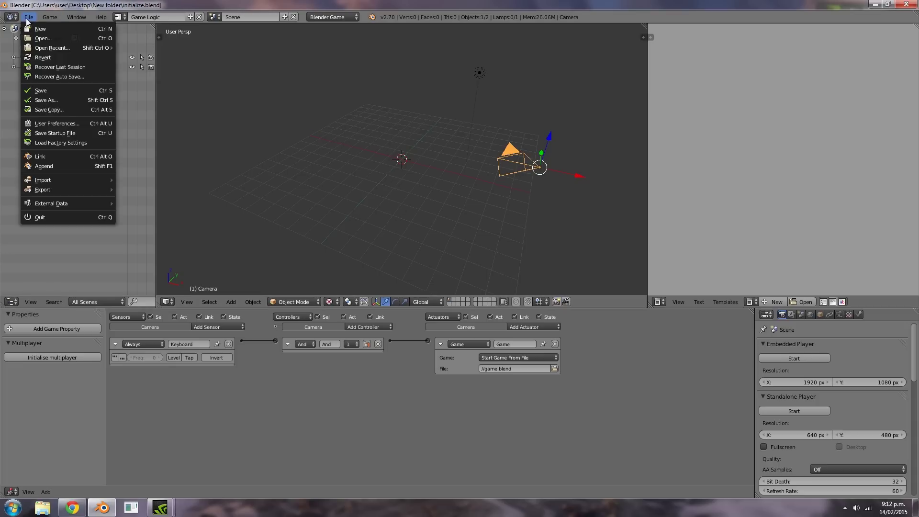
mouse_move(51, 190)
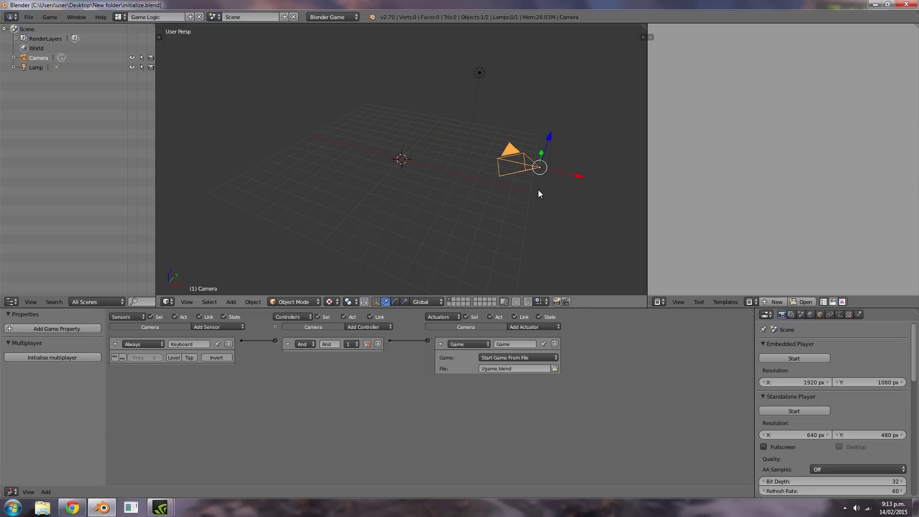
middle_drag(540, 191, 459, 206)
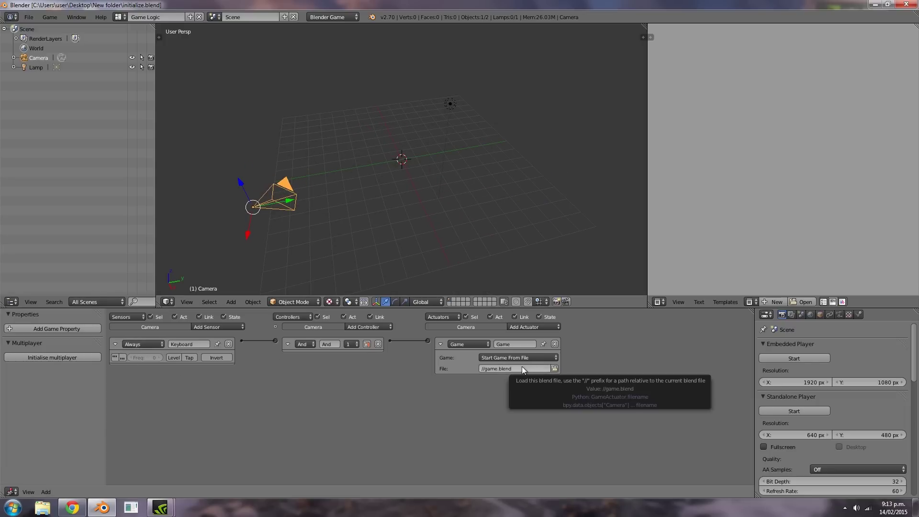
middle_drag(502, 283, 457, 96)
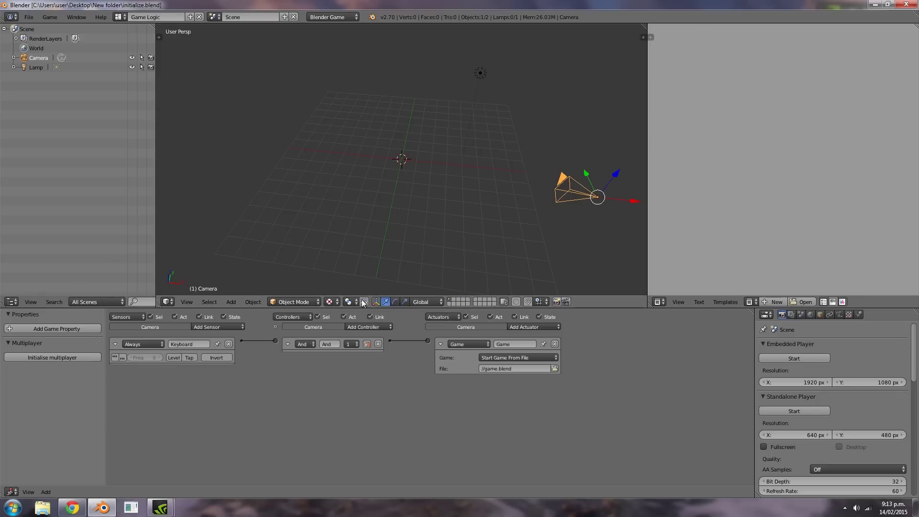
click(32, 20)
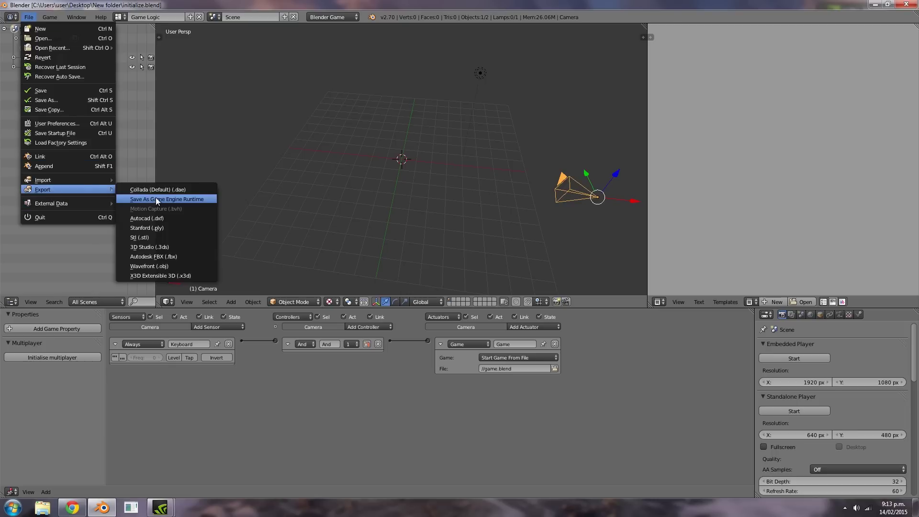
click(157, 198)
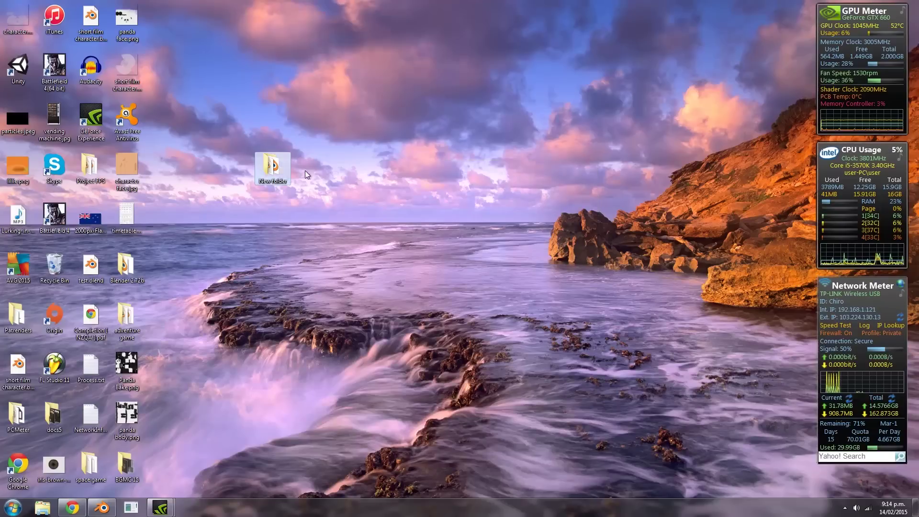
- Open New folder on the desktop, run initialize.exe to test the exported launcher, and quit the game
double_click(271, 166)
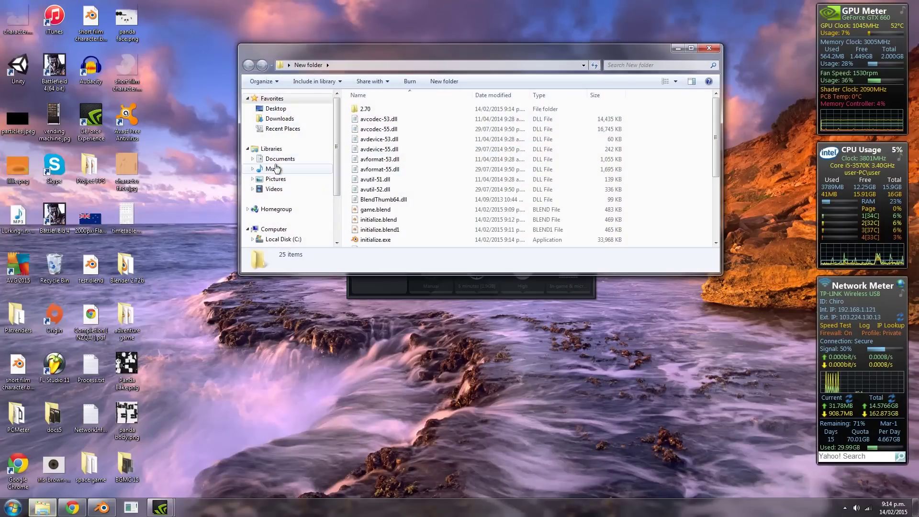
scroll(400, 158, down, 3)
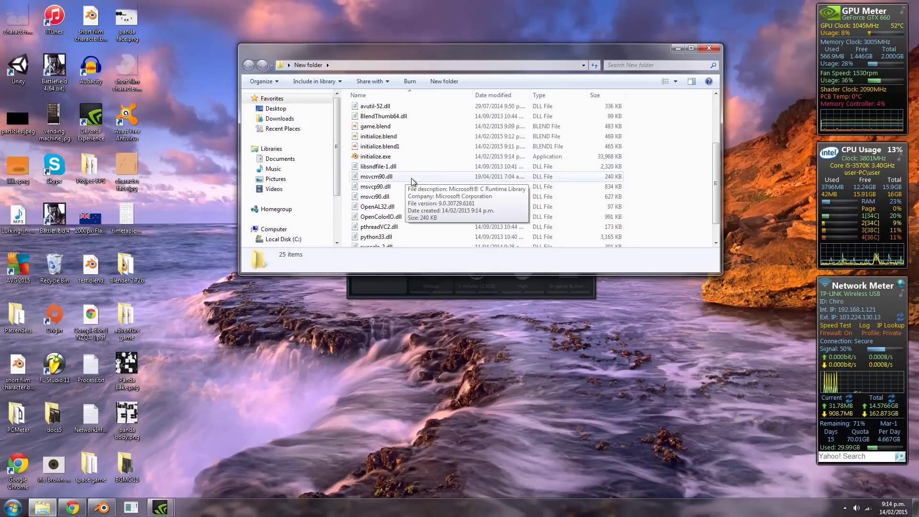
double_click(376, 157)
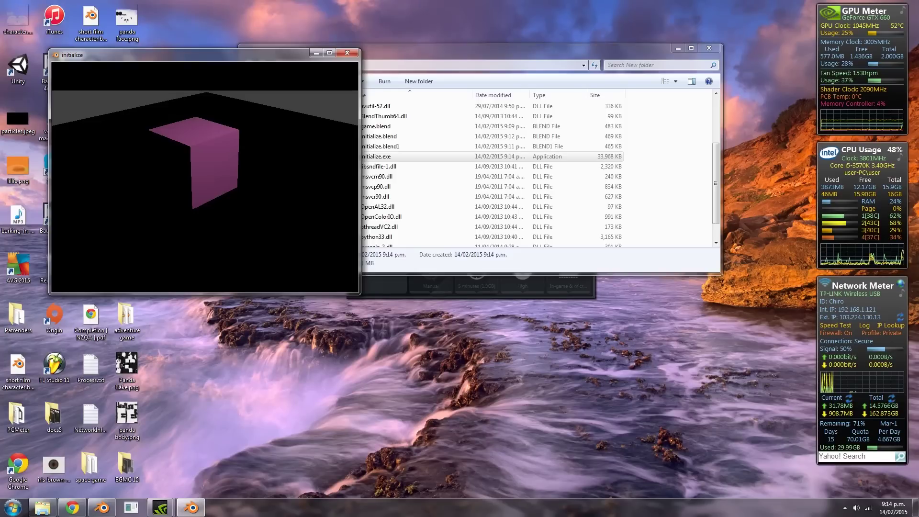
key(Escape)
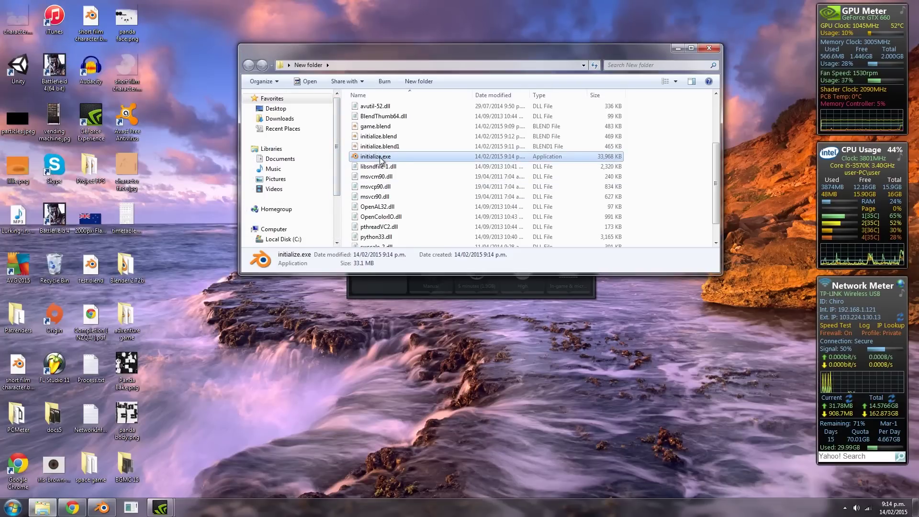
- Open game.blend from New folder in Blender to inspect its editable scene, and close that Blender window
click(367, 127)
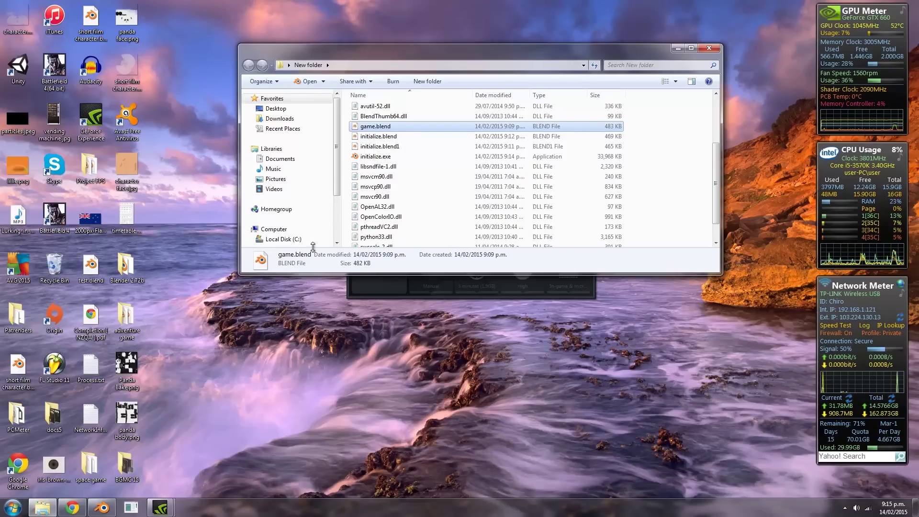
double_click(368, 127)
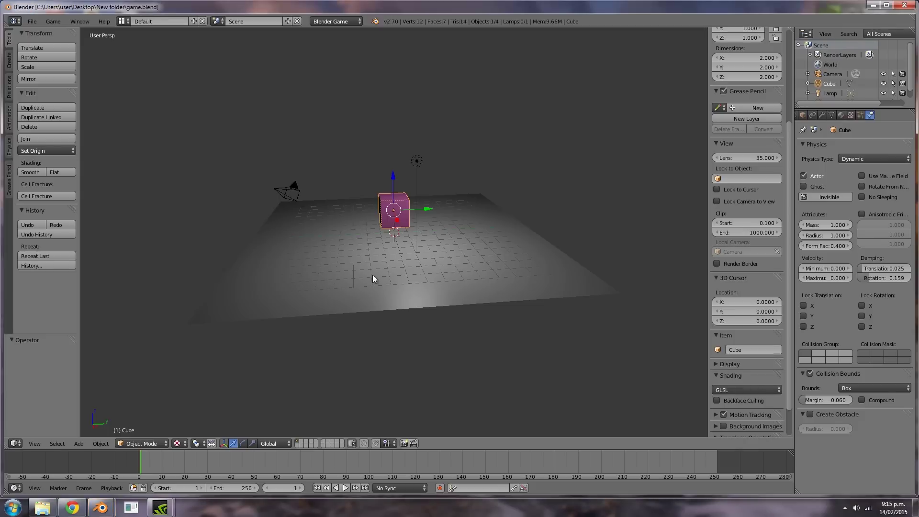
middle_drag(373, 279, 347, 282)
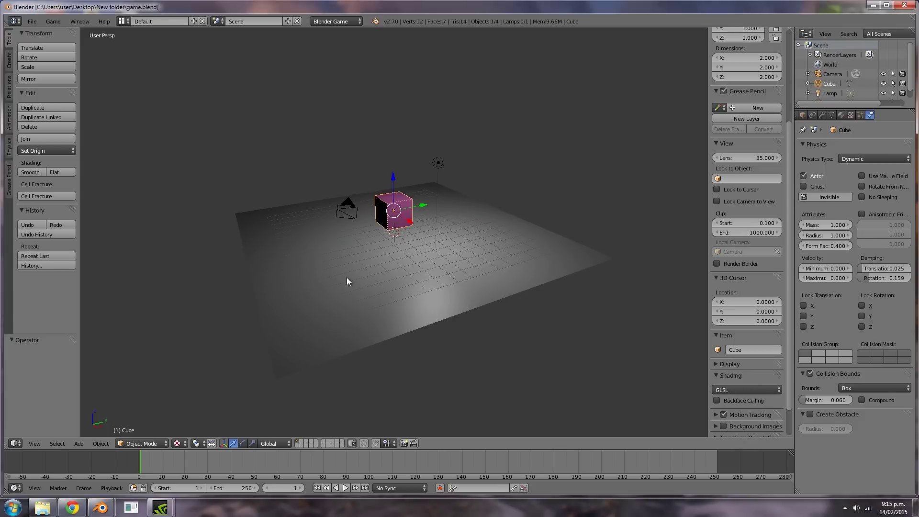
click(904, 7)
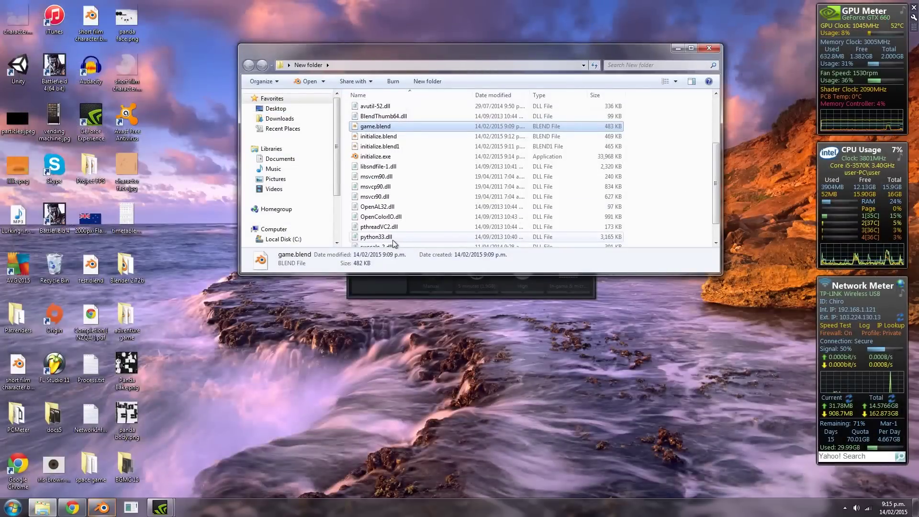
- Rename game.blend as game.dat and accept the extension change
click(390, 128)
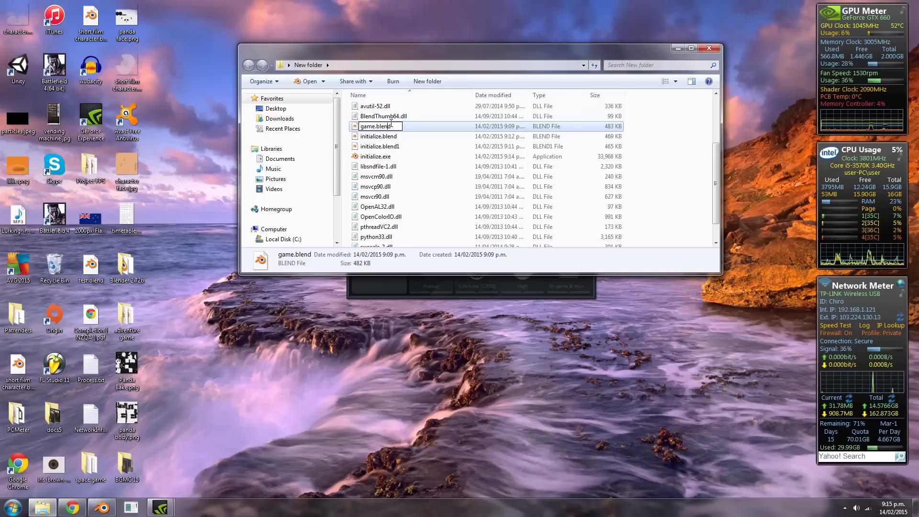
key(Return)
click(395, 126)
click(394, 126)
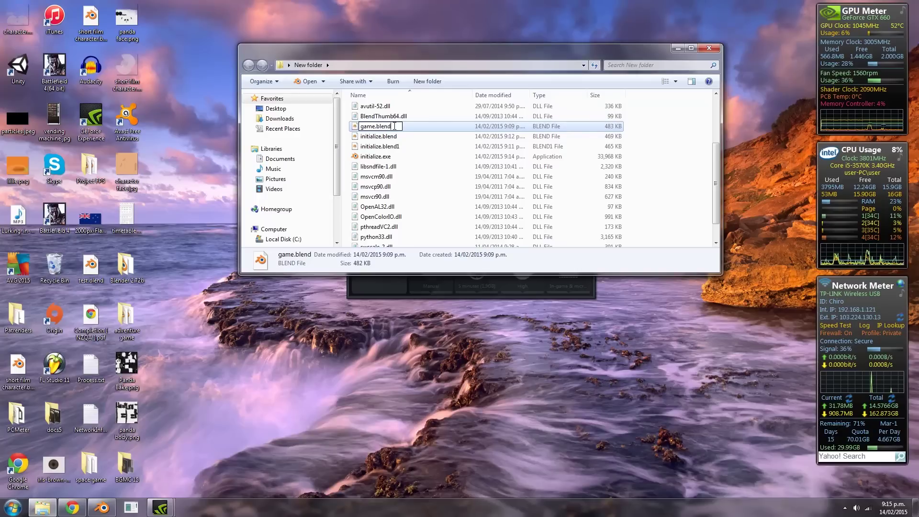
key(BackSpace)
key(BackSpace)
key(BackSpace)
key(BackSpace)
key(BackSpace)
text(dat)
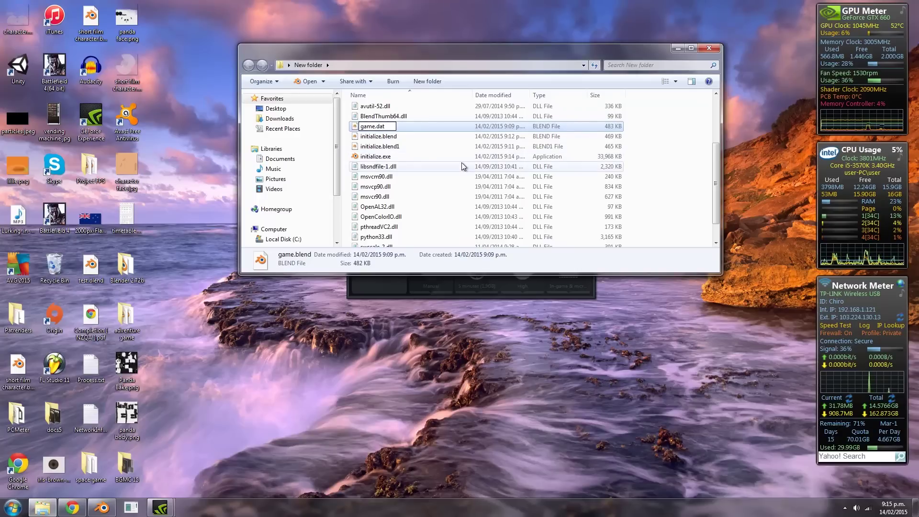
key(Return)
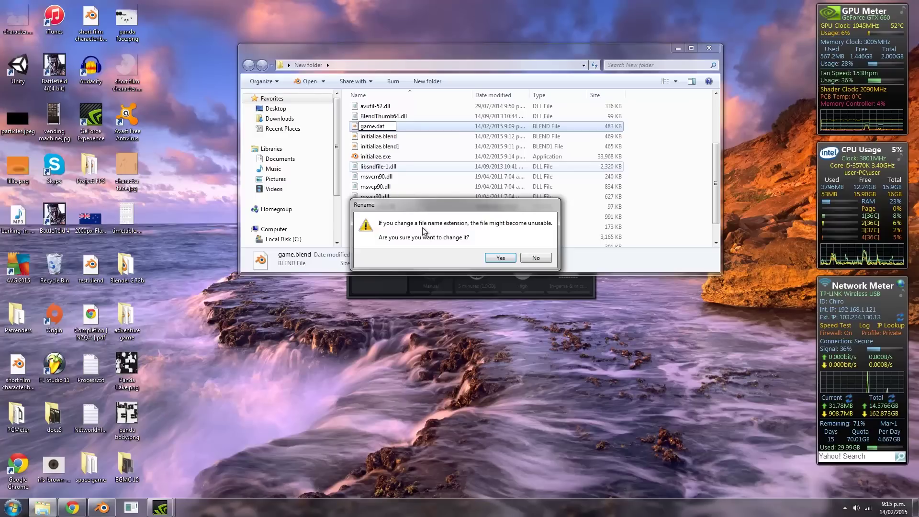
click(502, 259)
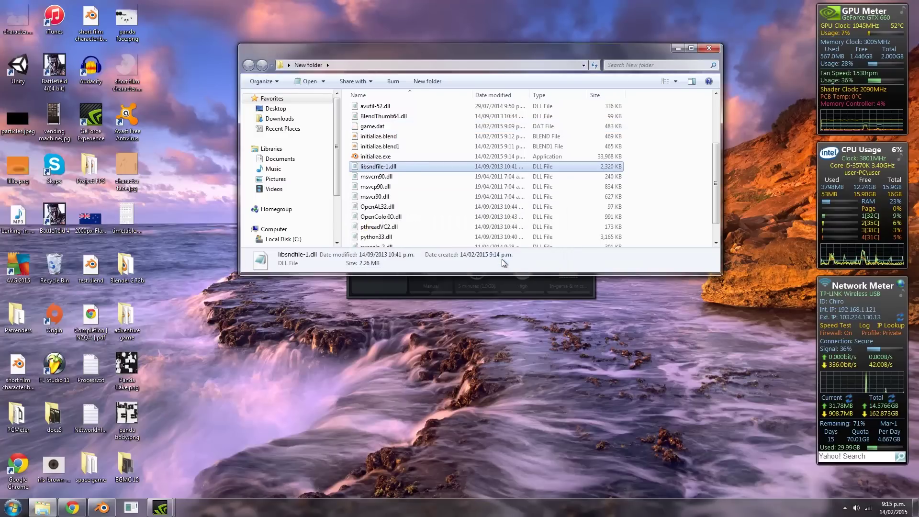
- Rename game.dat back to game.blend and check that it opens in Blender, closing it again
click(384, 127)
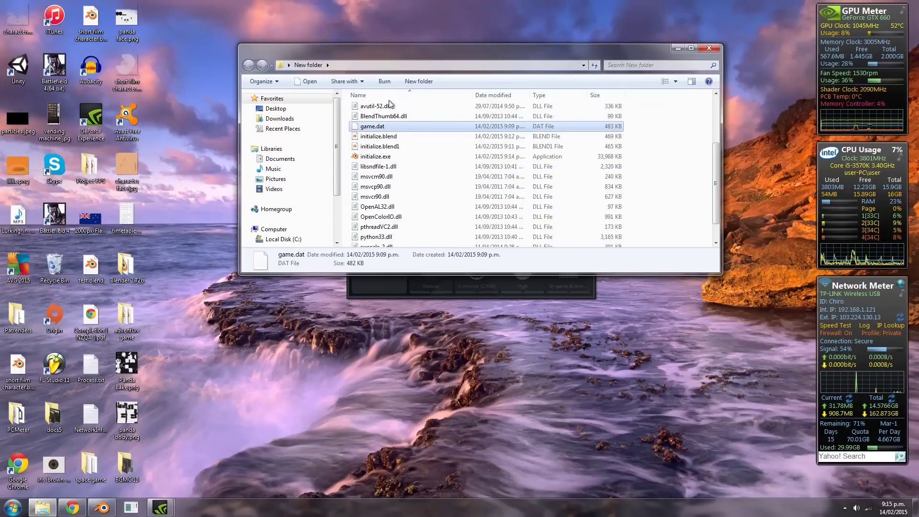
click(399, 128)
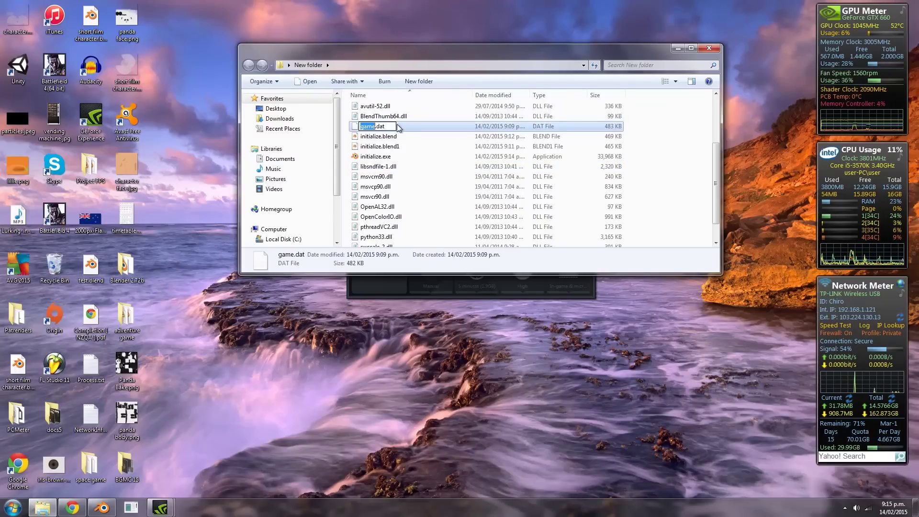
key(End)
key(BackSpace)
key(BackSpace)
key(BackSpace)
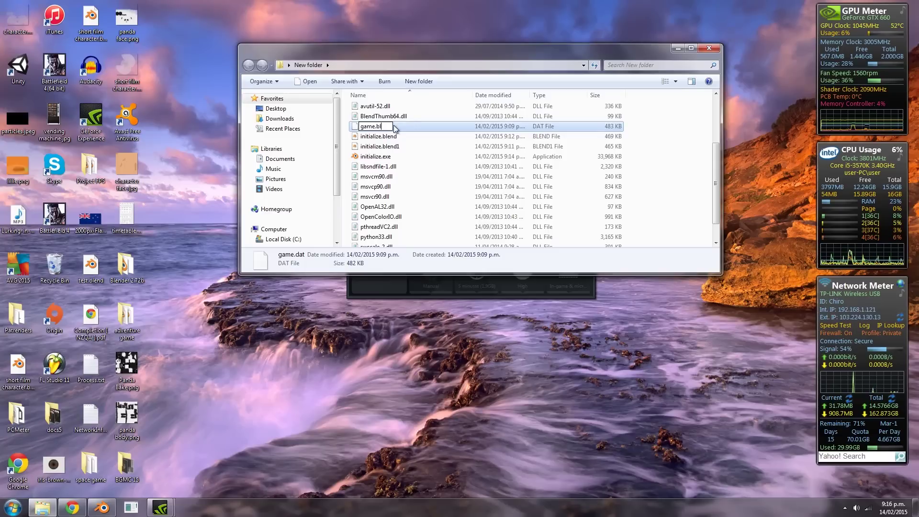
text(blend)
key(Return)
click(500, 258)
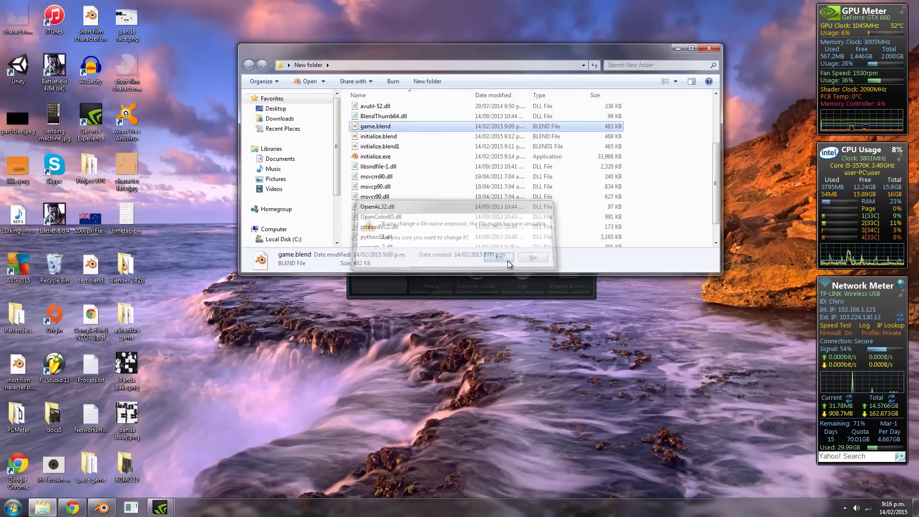
double_click(376, 126)
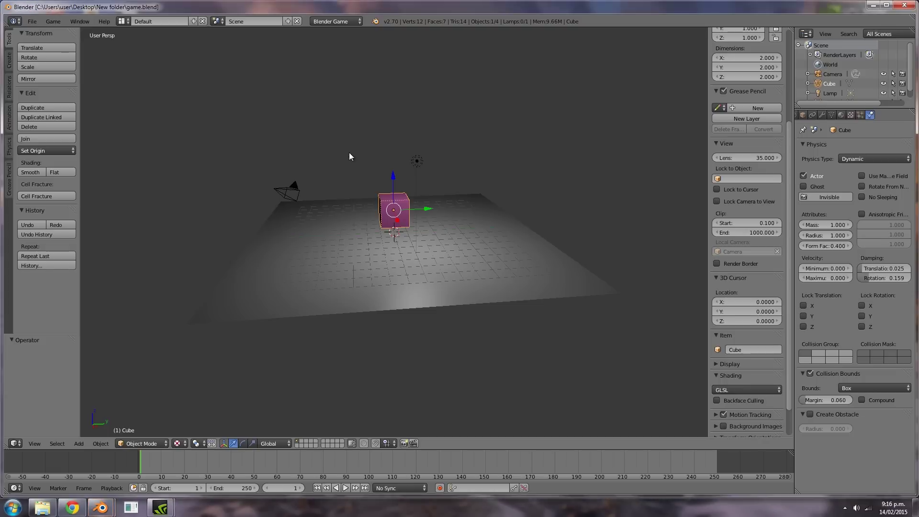
key(alt+F4)
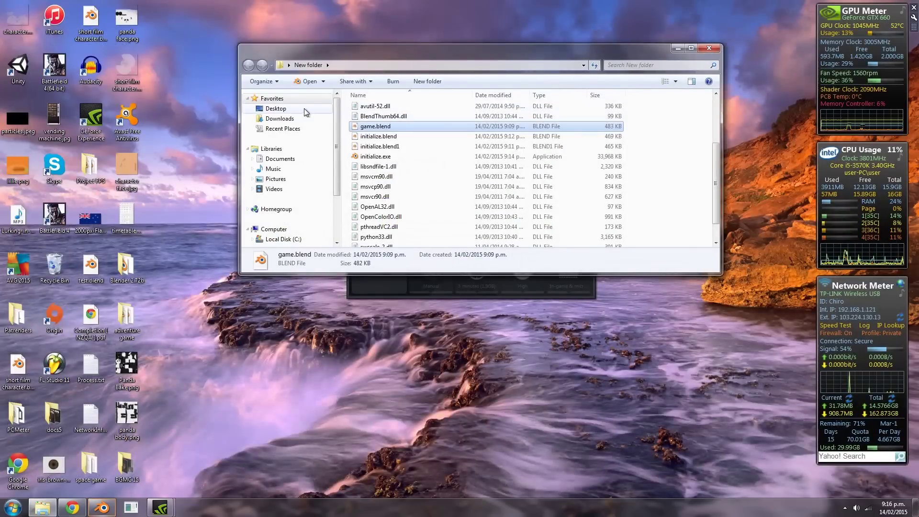
- Rename game.blend as game.dat, accept the extension change, and run initialize.exe as a test
click(389, 127)
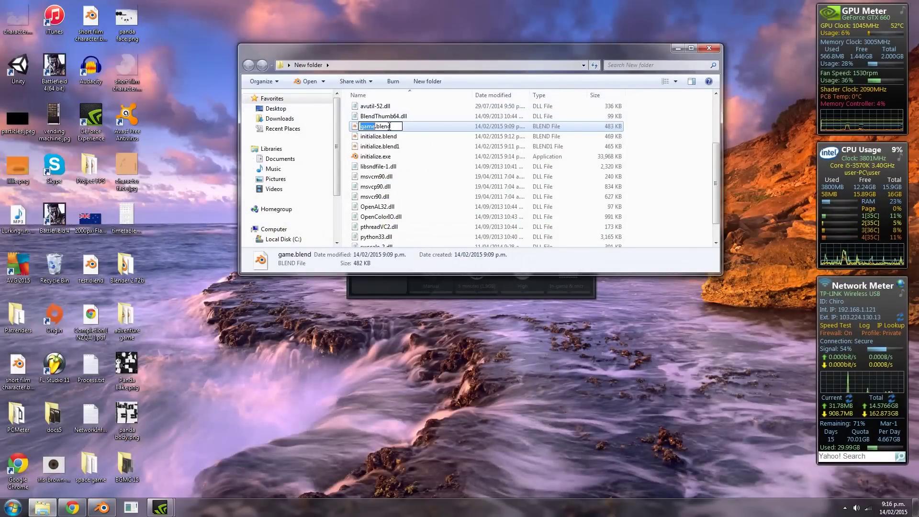
key(End)
key(BackSpace)
key(BackSpace)
key(BackSpace)
key(BackSpace)
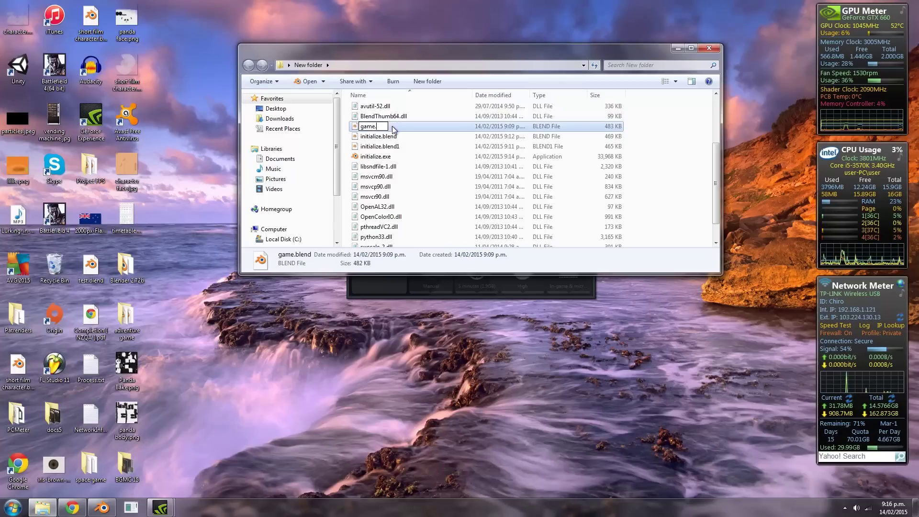
key(BackSpace)
text(dat)
key(Return)
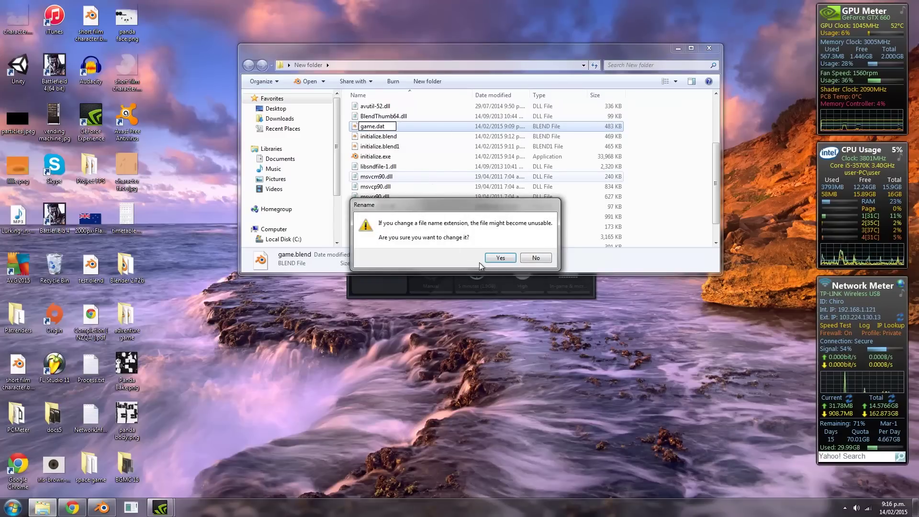
click(494, 258)
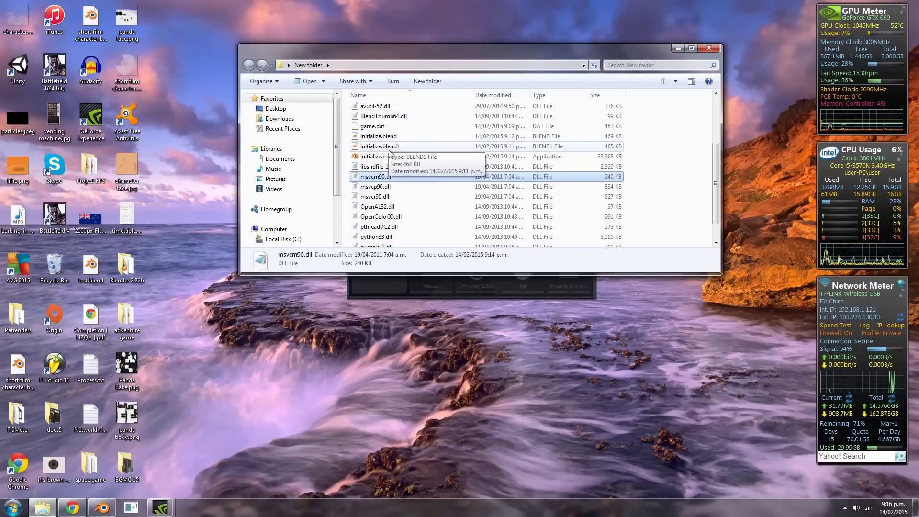
double_click(383, 162)
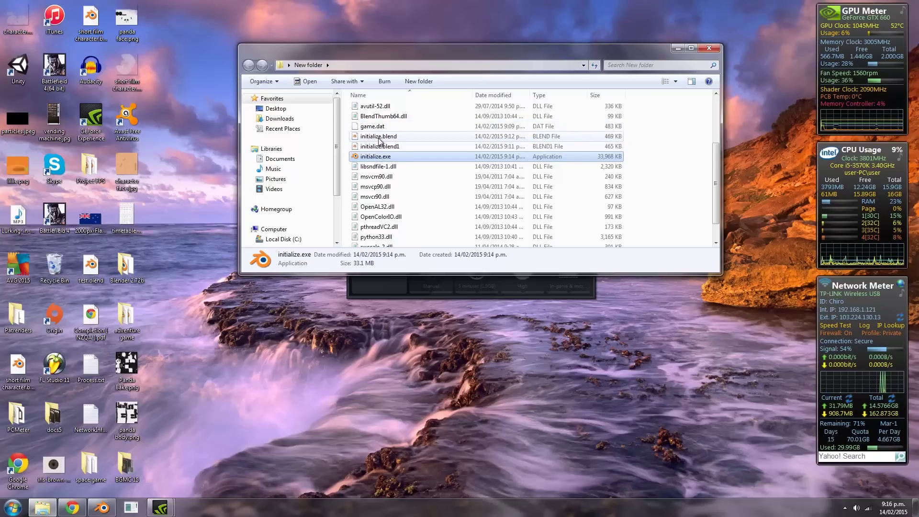
- Open initialize.blend in Blender, point the camera's Start Game From File actuator to game.dat, and save the file
double_click(378, 137)
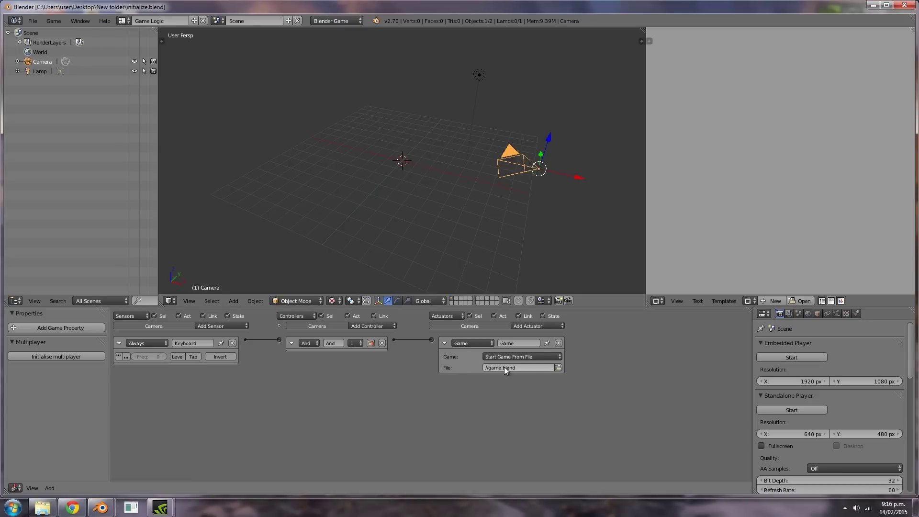
click(558, 368)
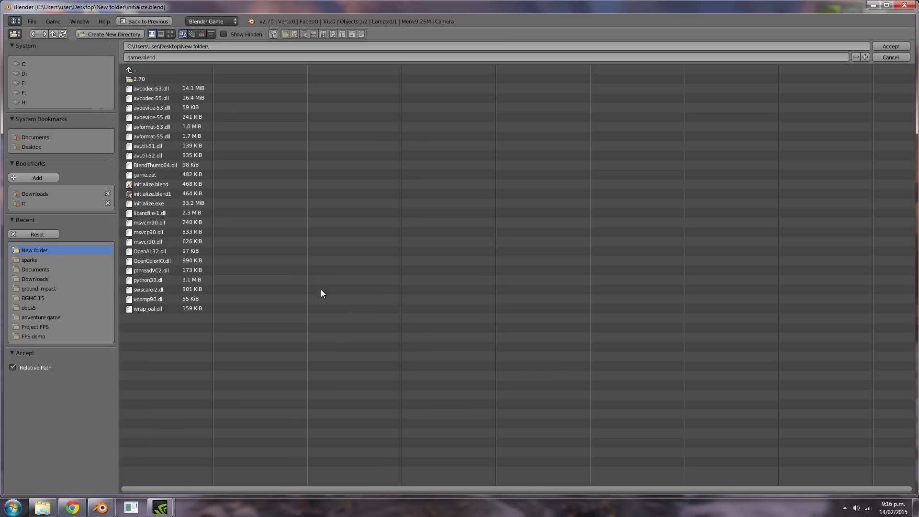
click(149, 176)
click(892, 46)
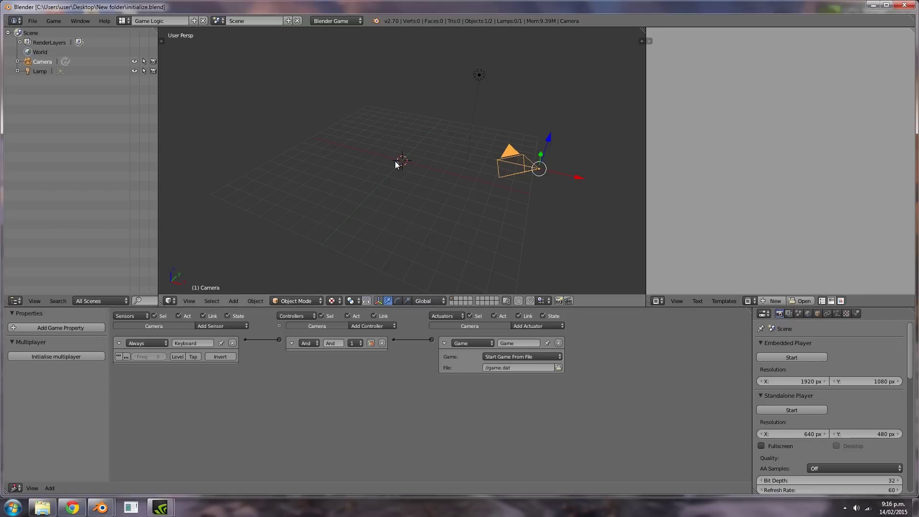
click(32, 21)
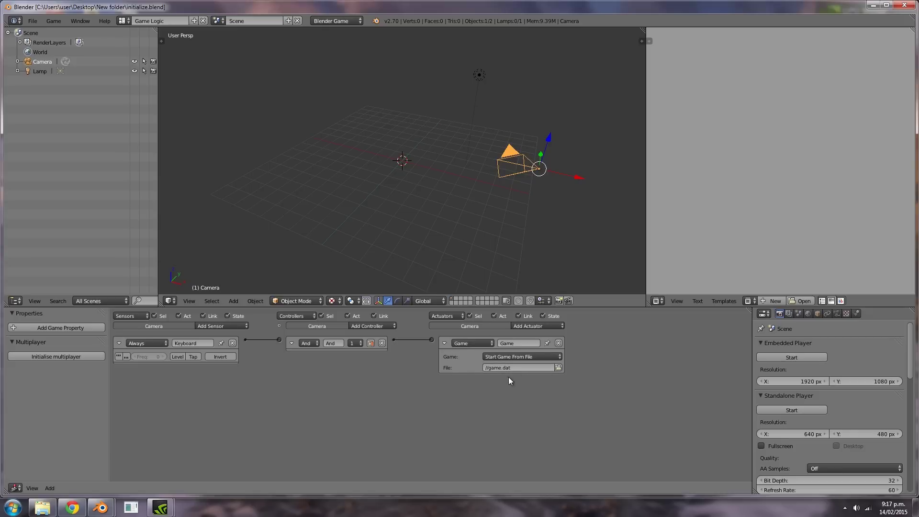
- Export the launcher as the game engine runtime initialize.exe into a new directory named export inside New folder
click(33, 21)
mouse_move(62, 193)
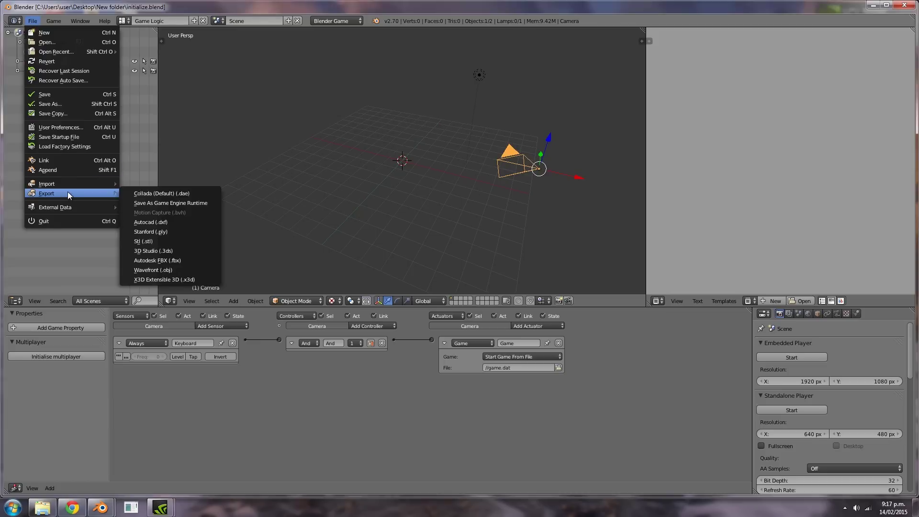
click(189, 204)
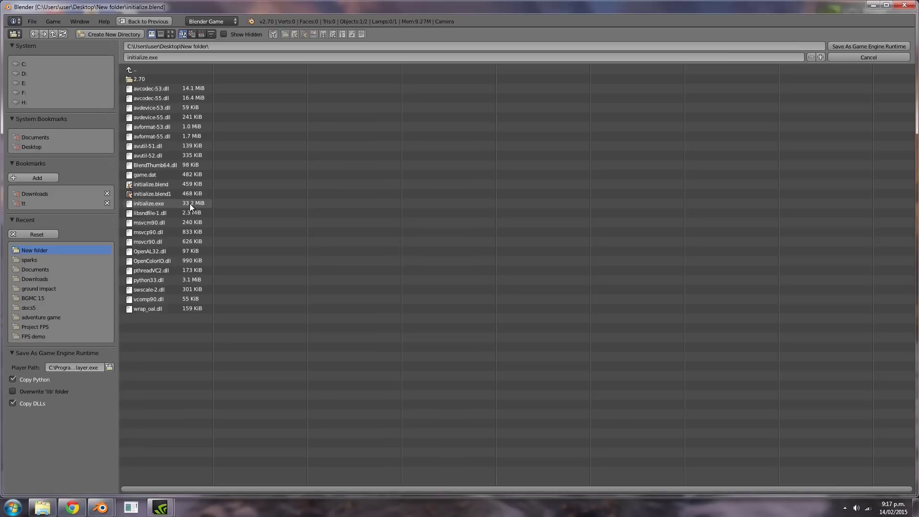
click(109, 34)
key(Return)
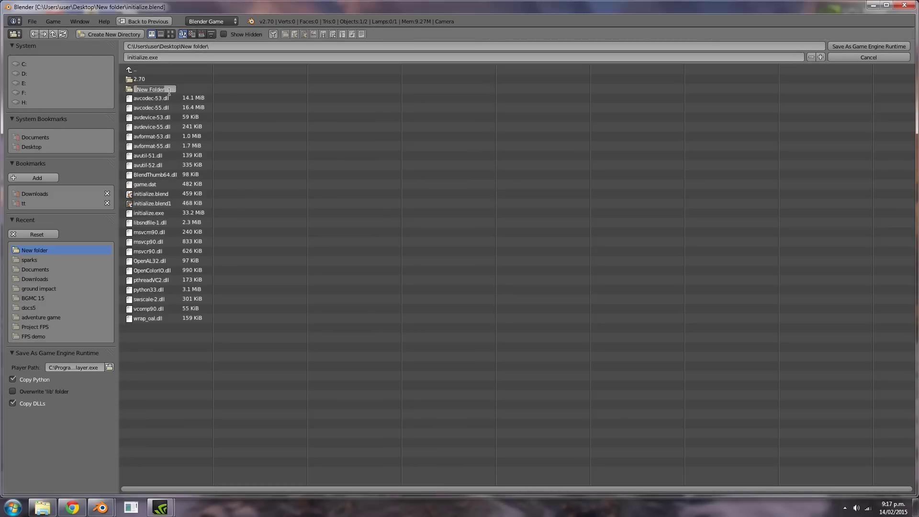
text(export)
click(143, 89)
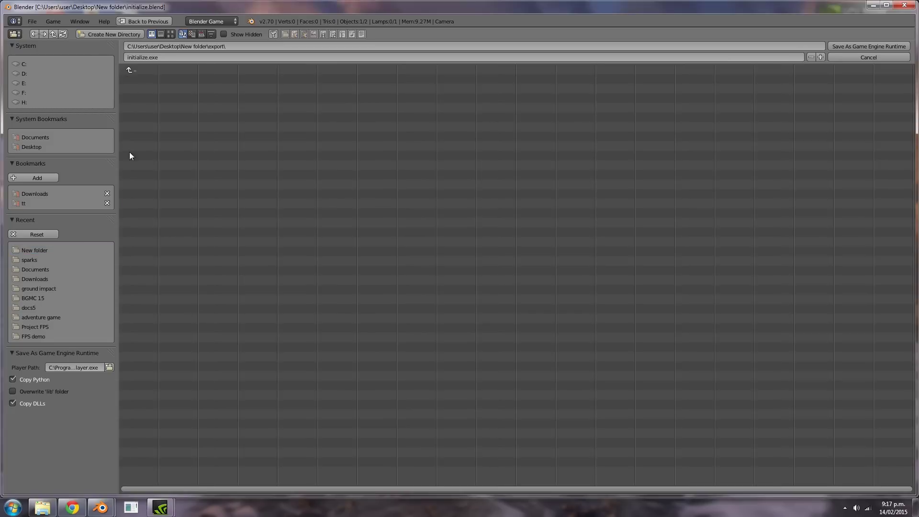
click(875, 45)
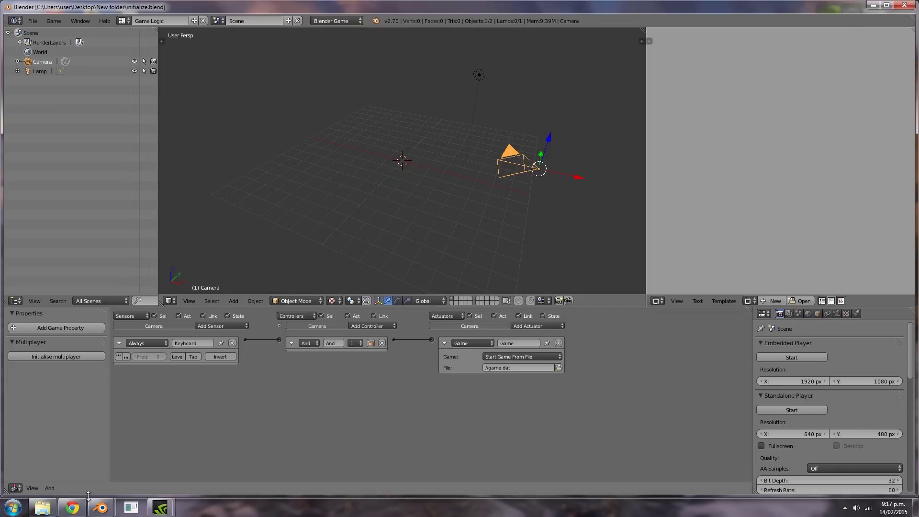
- Switch to Windows Explorer, open the export folder, and try running the exported initialize.exe
click(42, 508)
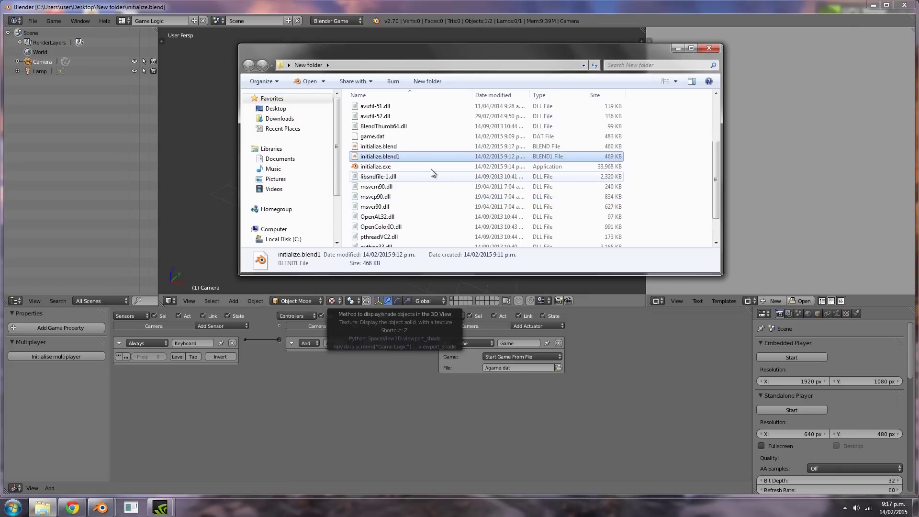
double_click(369, 119)
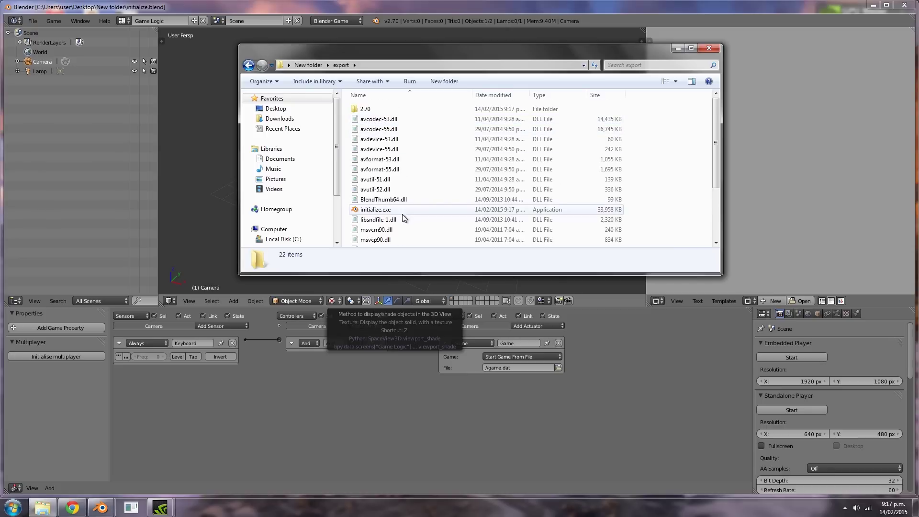
scroll(402, 214, down, 2)
double_click(373, 151)
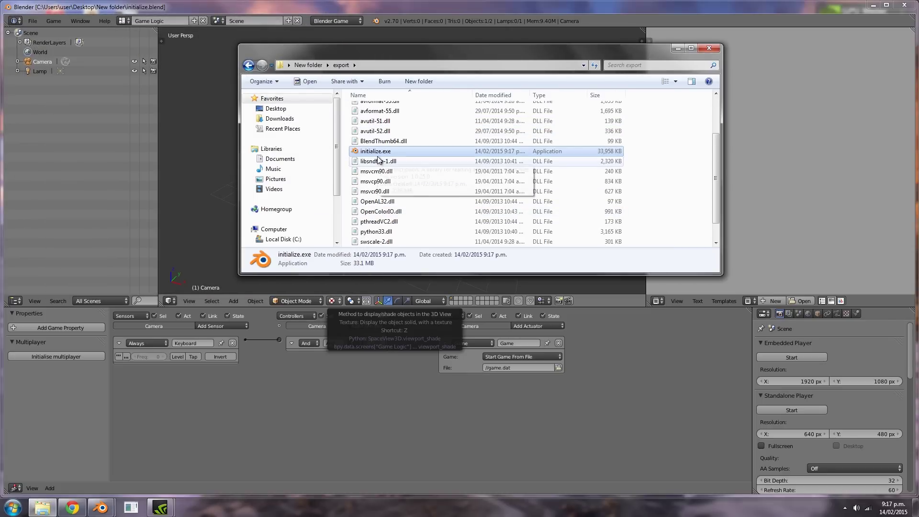
scroll(400, 153, up, 2)
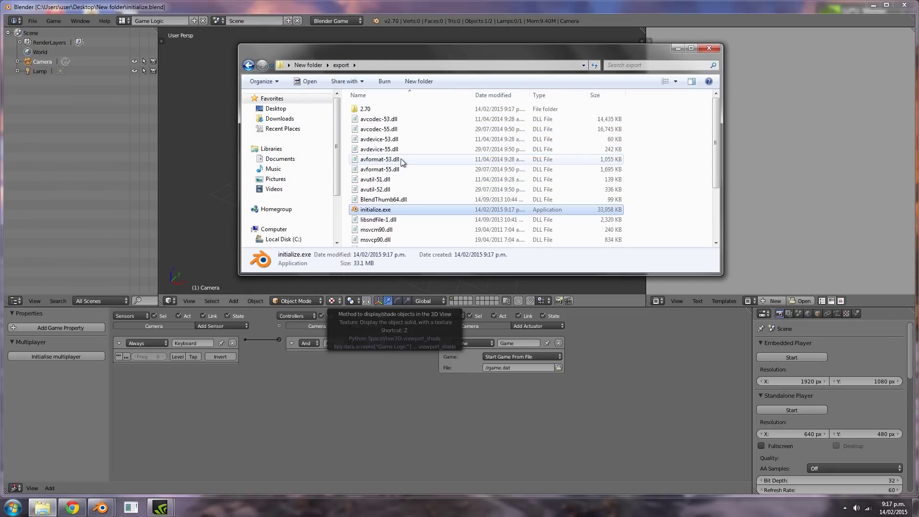
- Move game.dat from New folder into the export folder
click(249, 65)
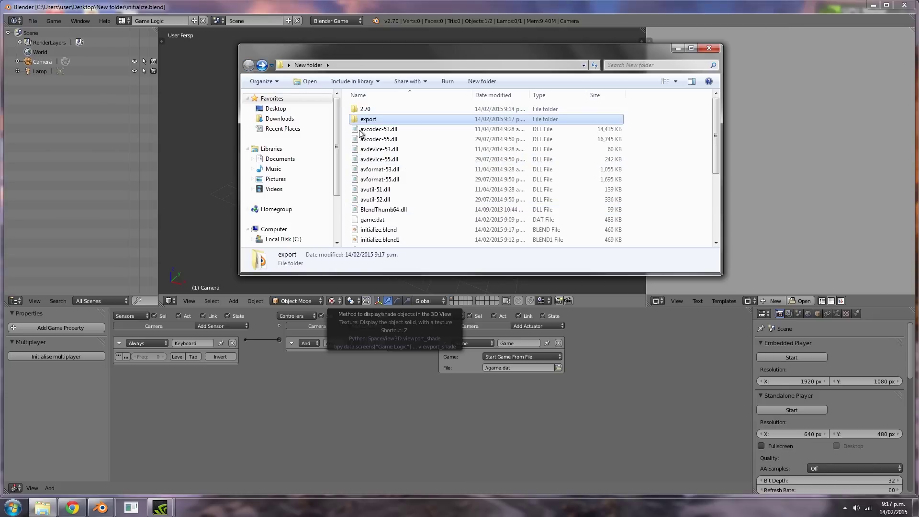
scroll(415, 148, down, 4)
scroll(400, 169, up, 2)
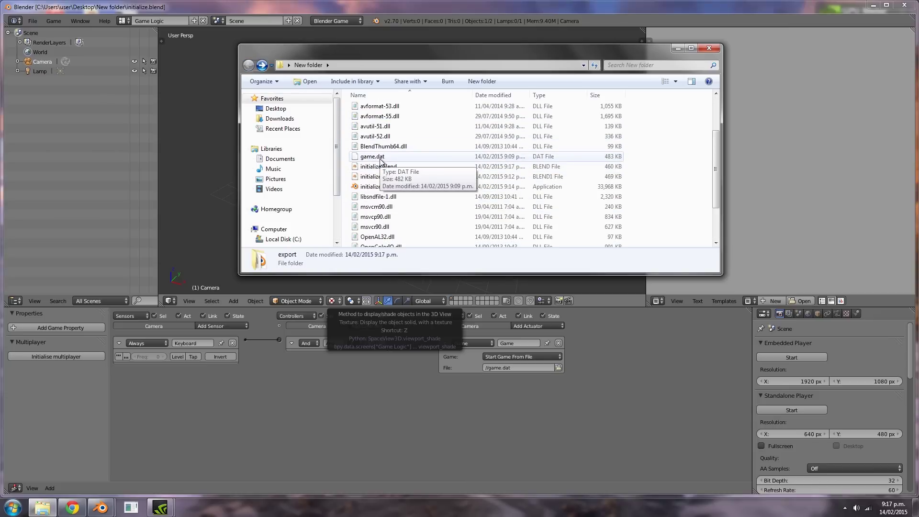
click(381, 158)
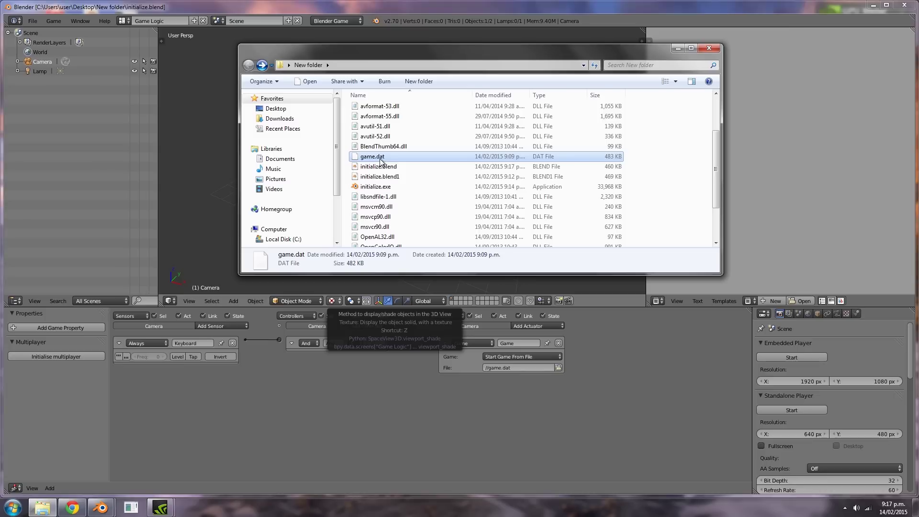
key(alt+Right)
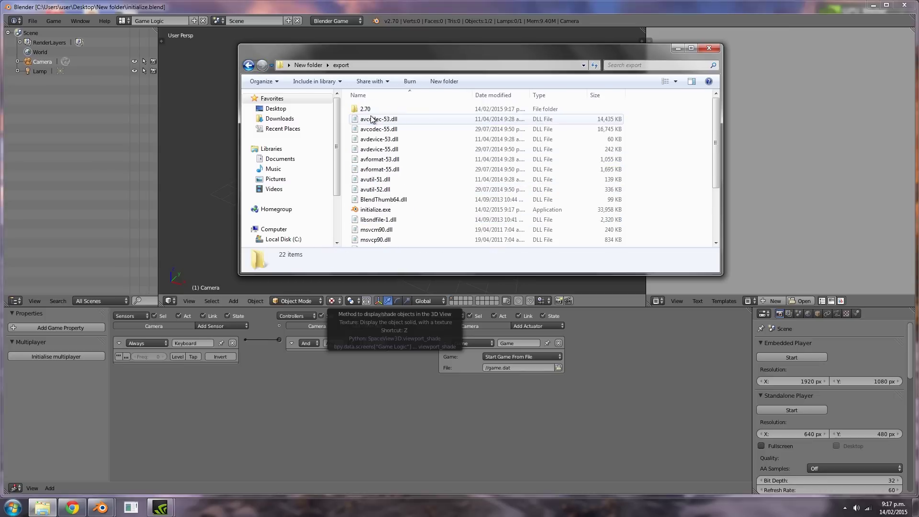
scroll(404, 164, down, 1)
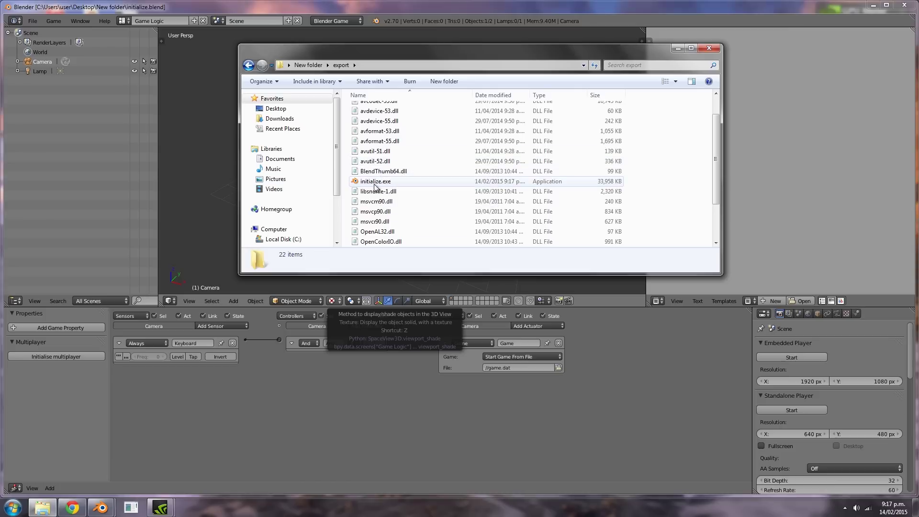
scroll(417, 189, down, 2)
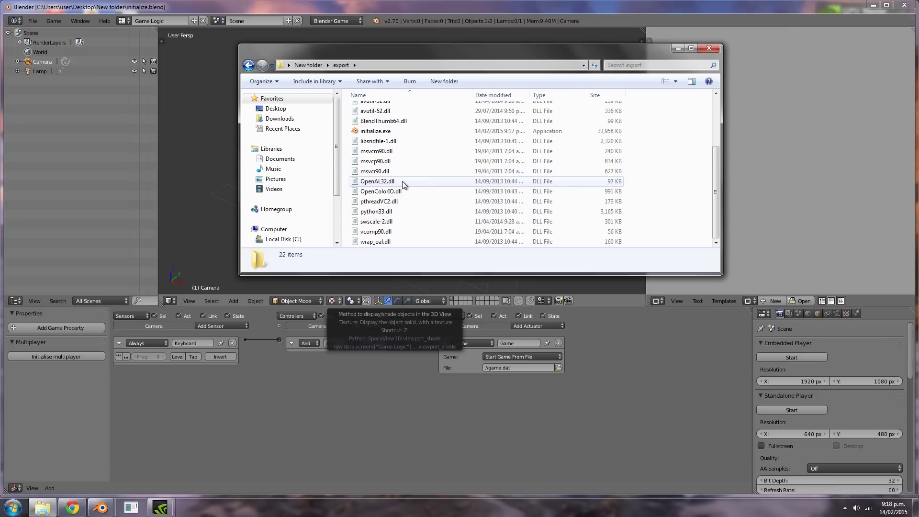
key(ctrl+v)
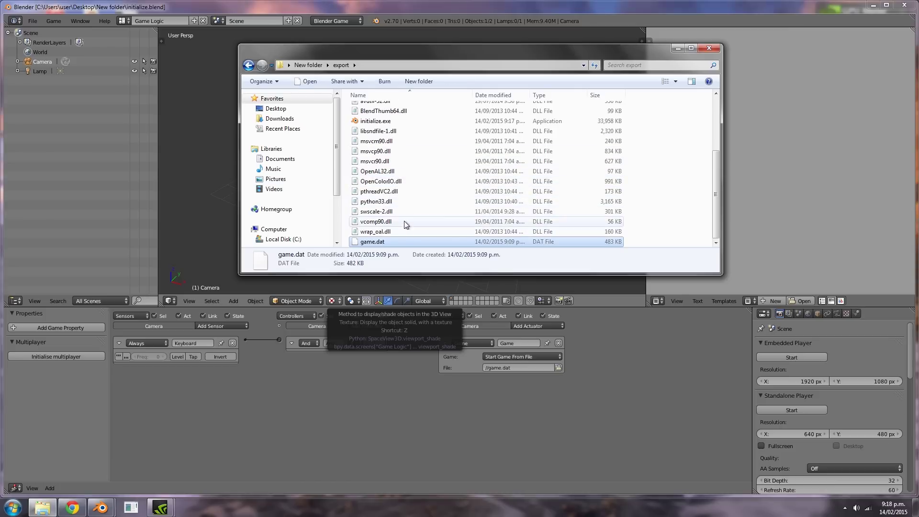
scroll(403, 235, up, 3)
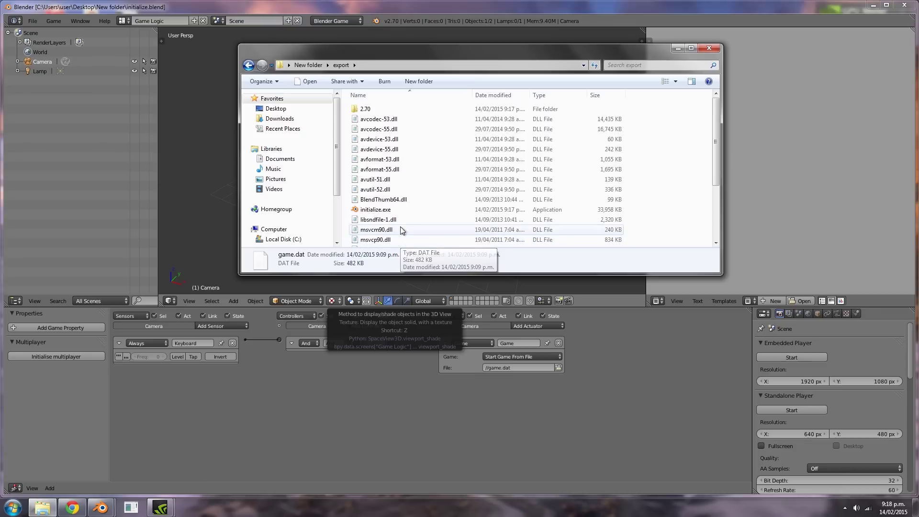
- Return to New folder, switch to Blender to check the Game actuator's file location, and cancel the file selection
click(252, 69)
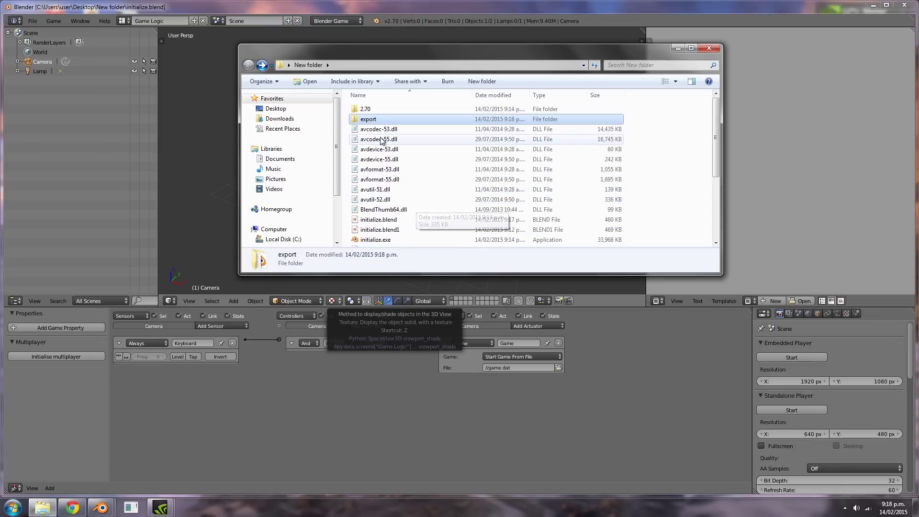
click(566, 416)
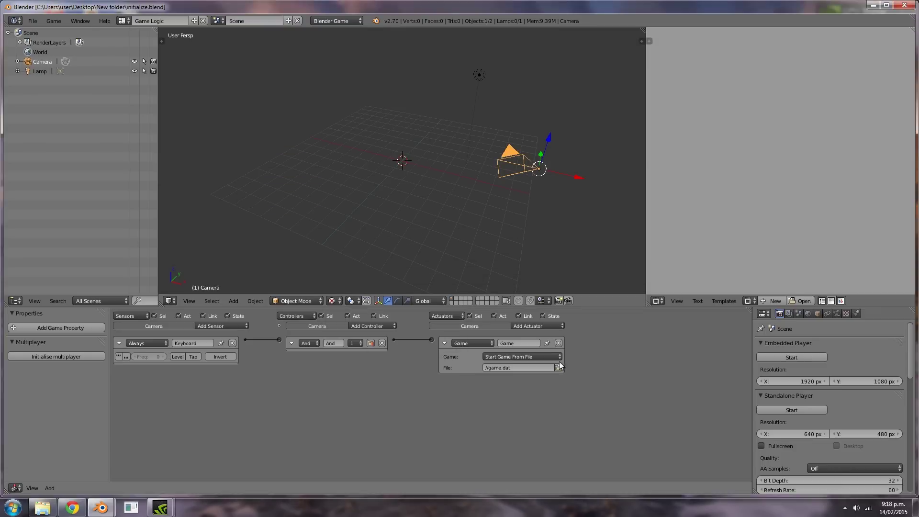
click(558, 367)
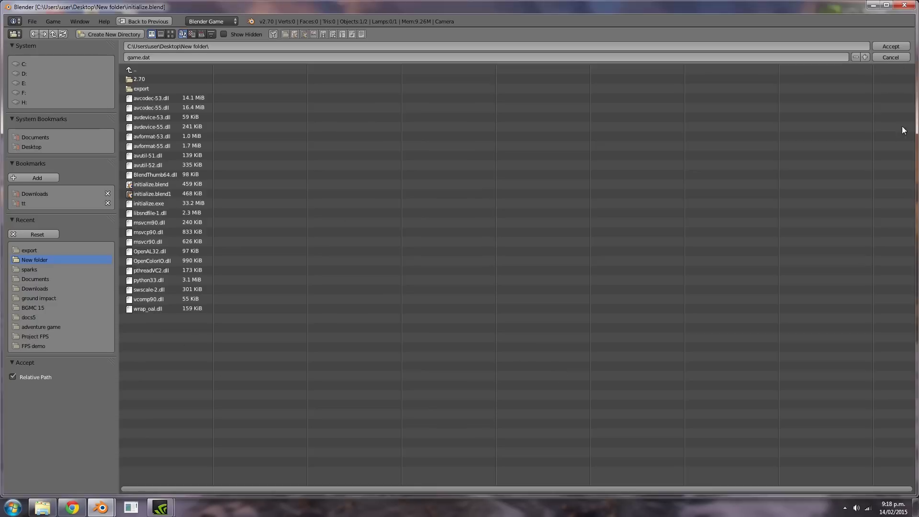
click(890, 58)
- Switch back to Windows Explorer, run initialize.exe from the export folder to test the game, and quit it
key(alt+Tab)
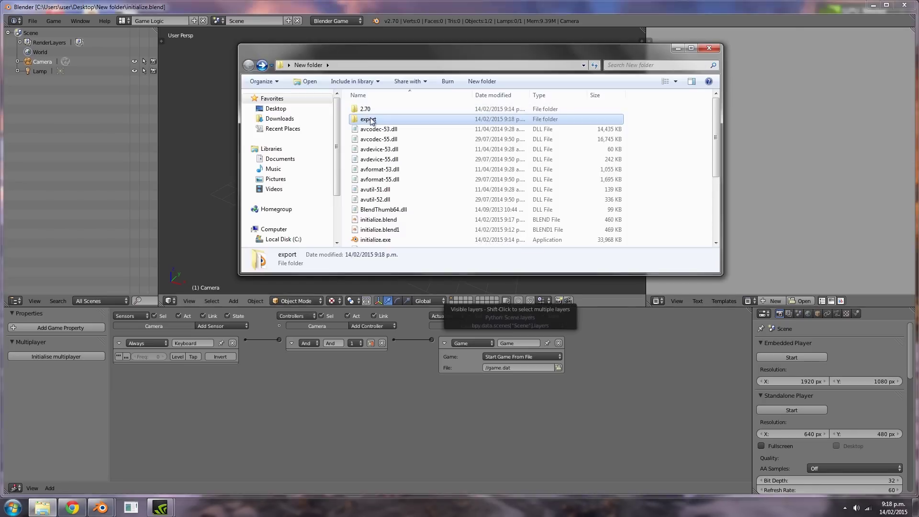
scroll(399, 175, down, 3)
scroll(399, 174, up, 3)
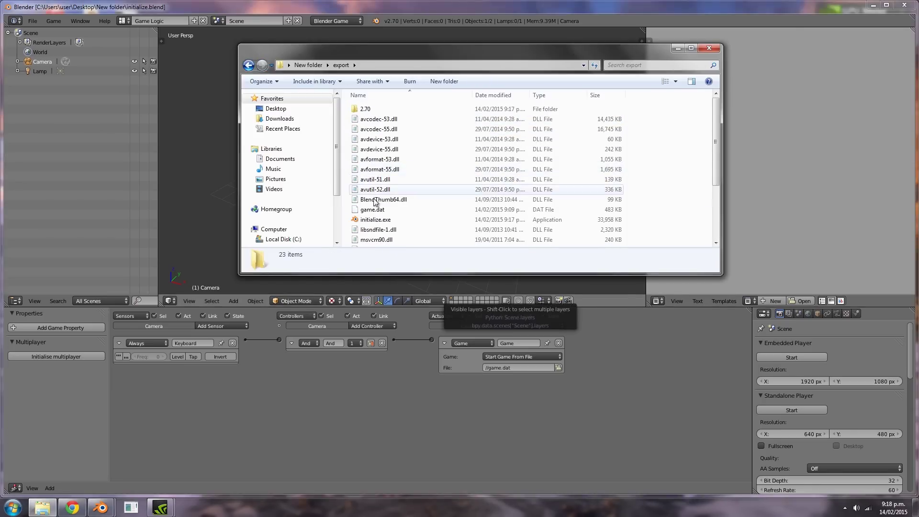
click(392, 219)
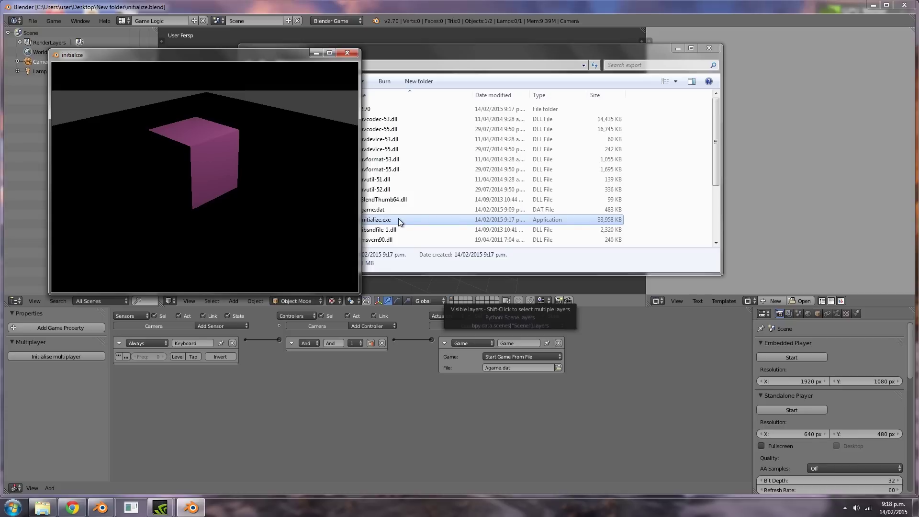
key(Escape)
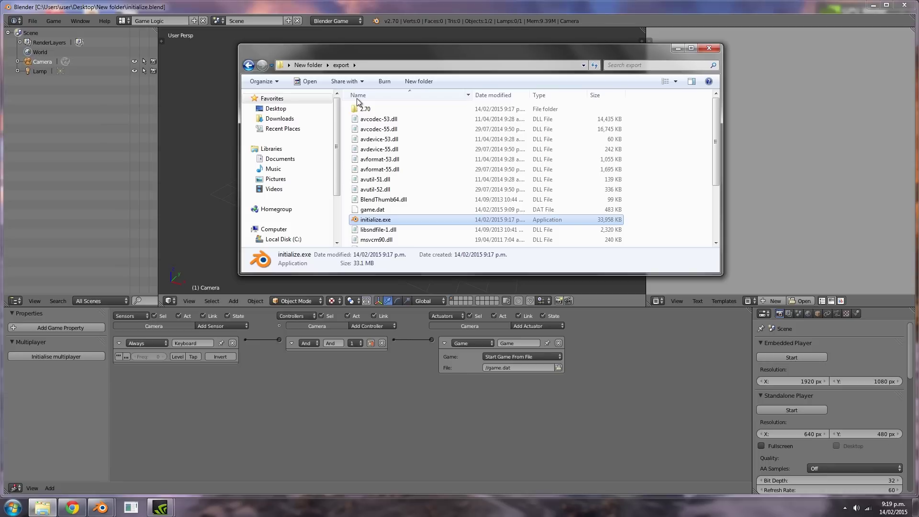